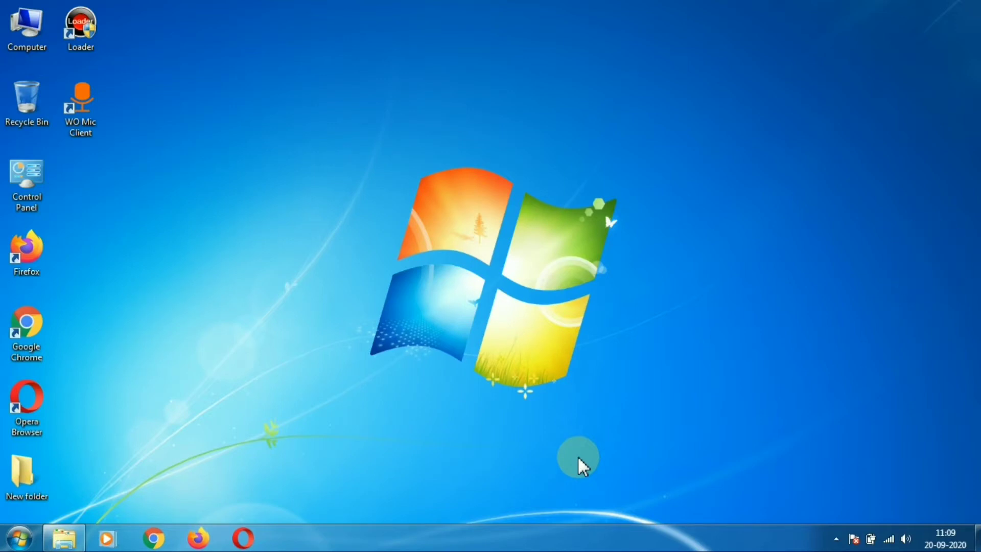
- Open the user profile's temporary files folder by running the command %temp%
key("super+r")
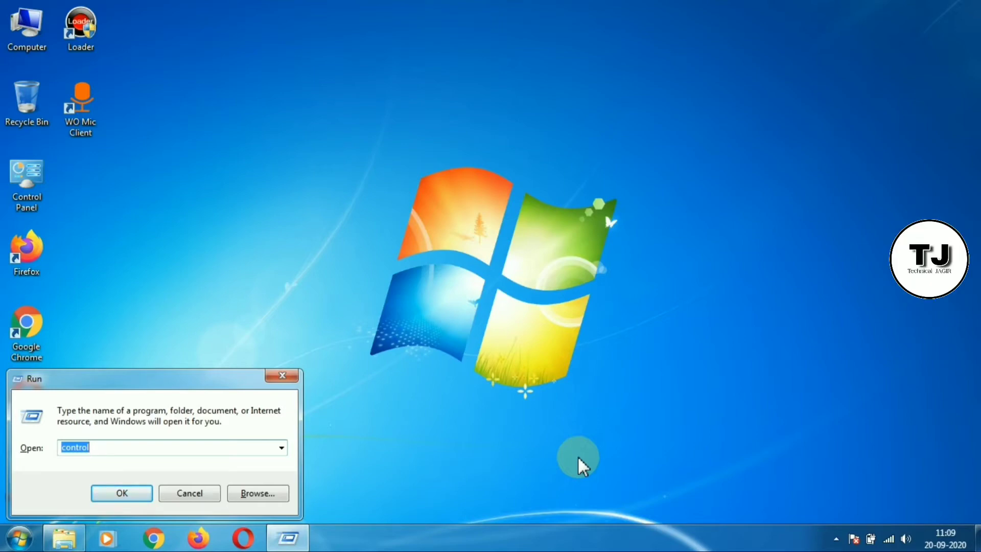
type("%")
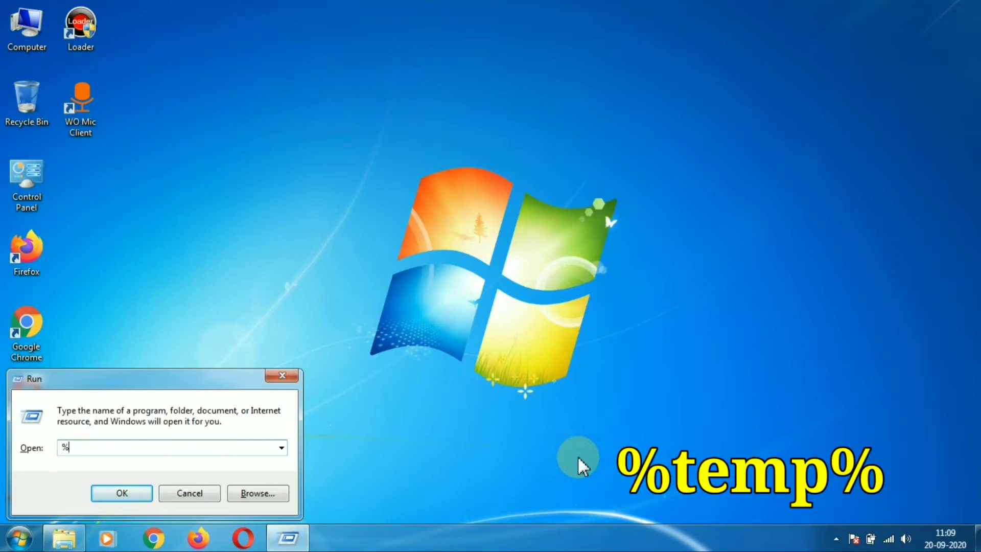
type("temp%")
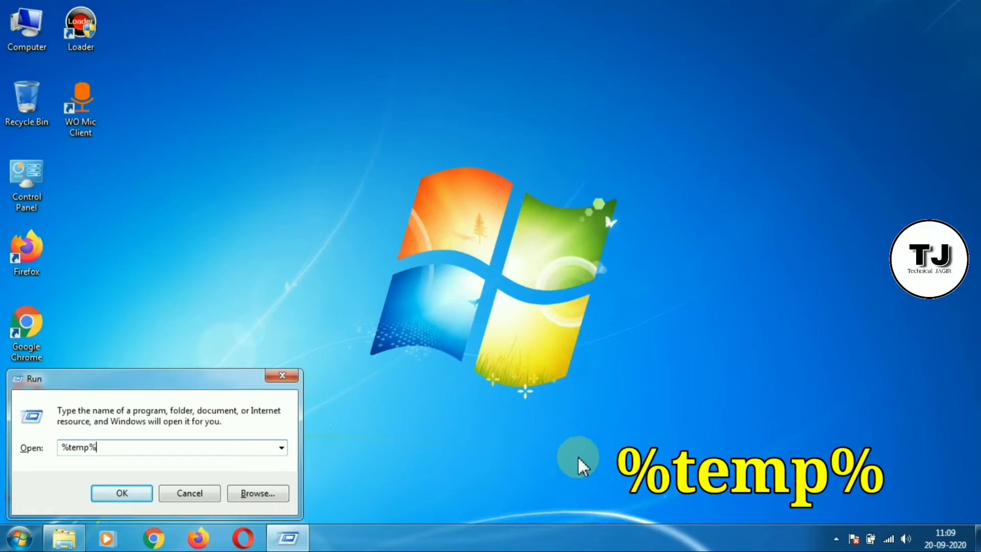
key("Return")
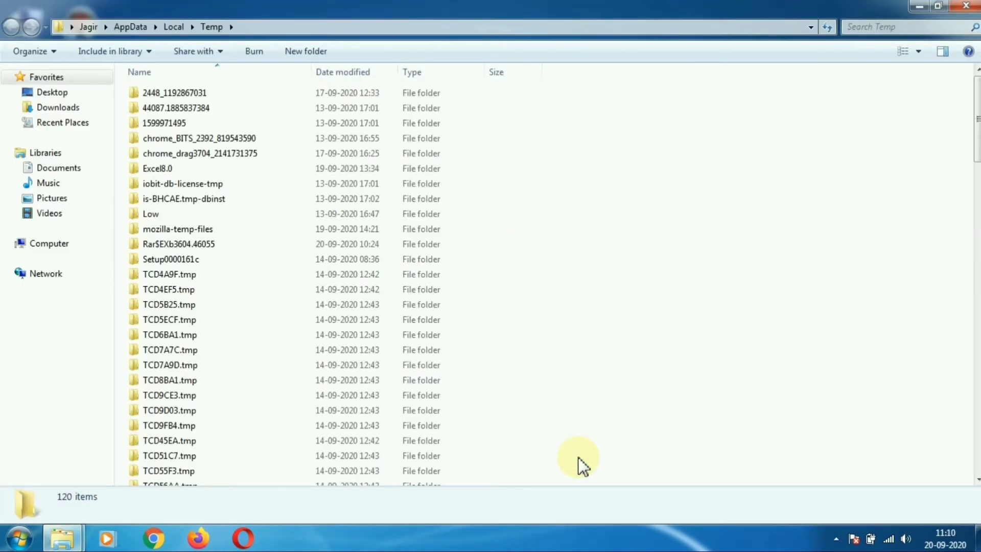
- Permanently delete all items in the user profile's Temp folder, skipping the files that are in use
right_click(592, 271)
left_click(557, 191)
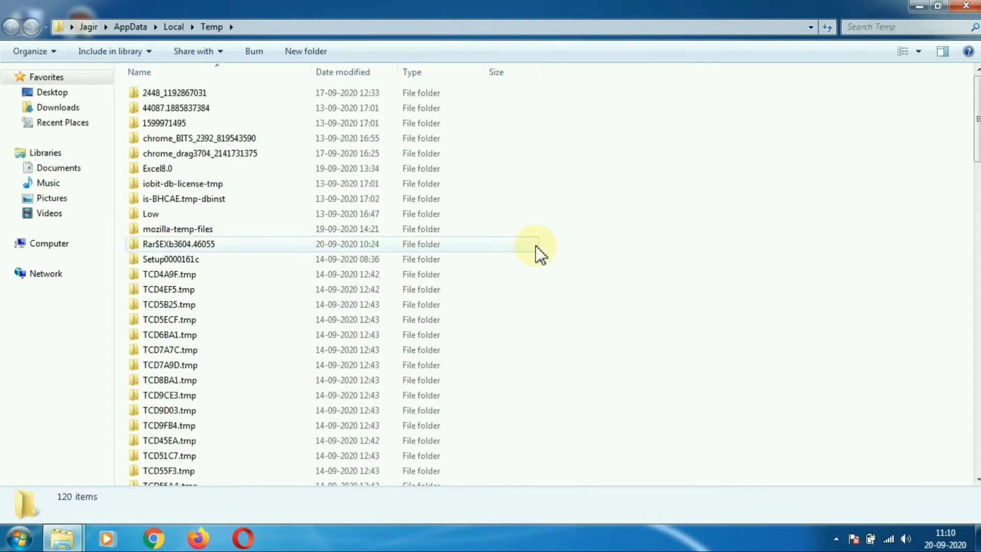
key("ctrl+a")
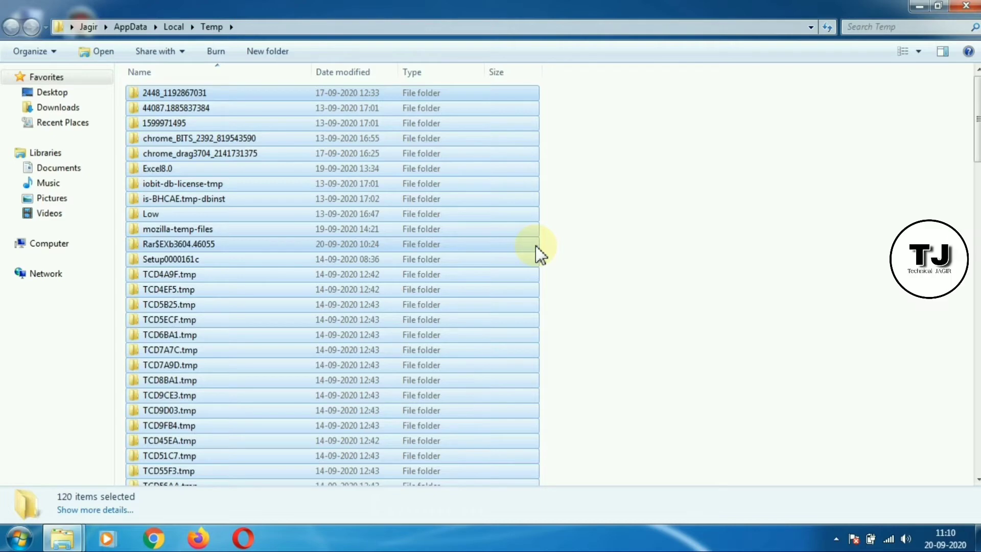
key("shift+Delete")
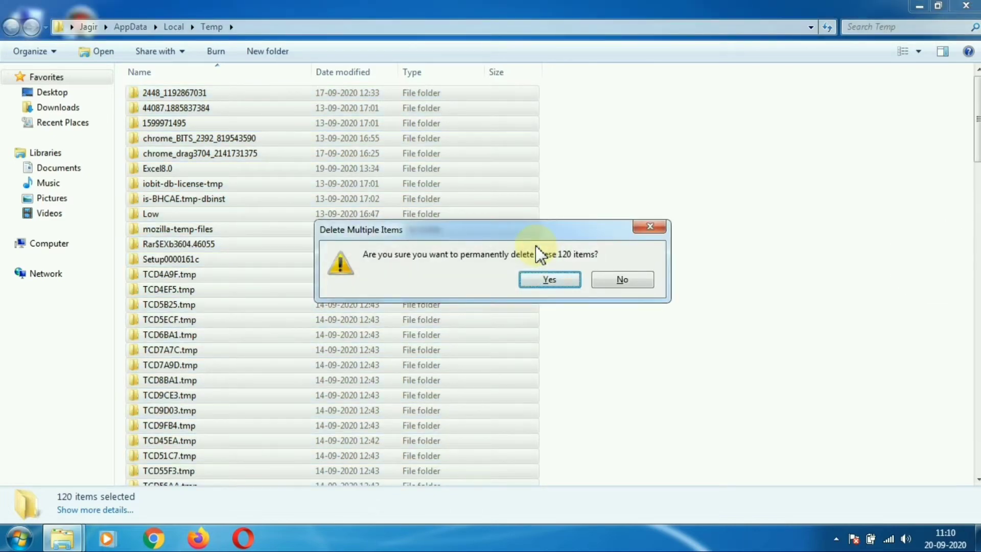
key("Return")
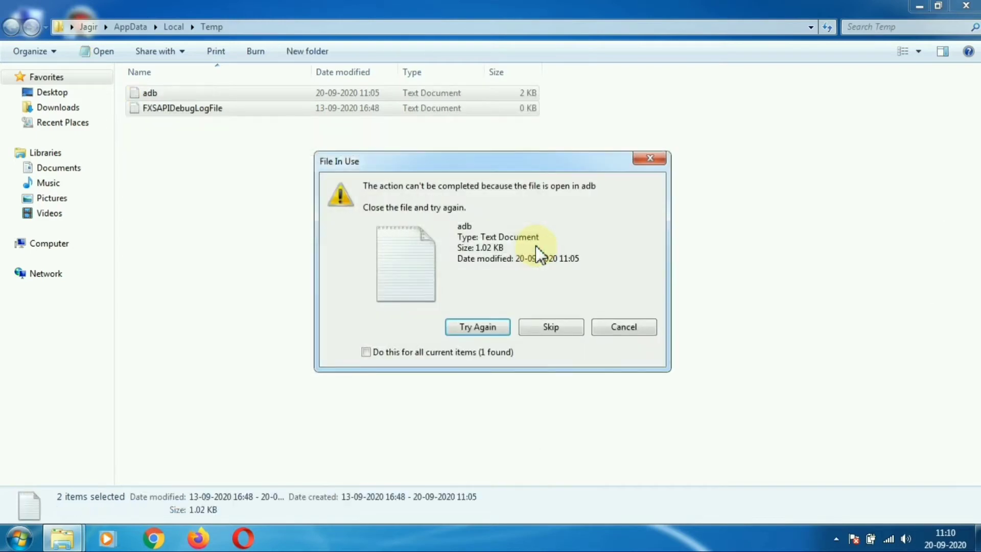
left_click(548, 327)
left_click(547, 326)
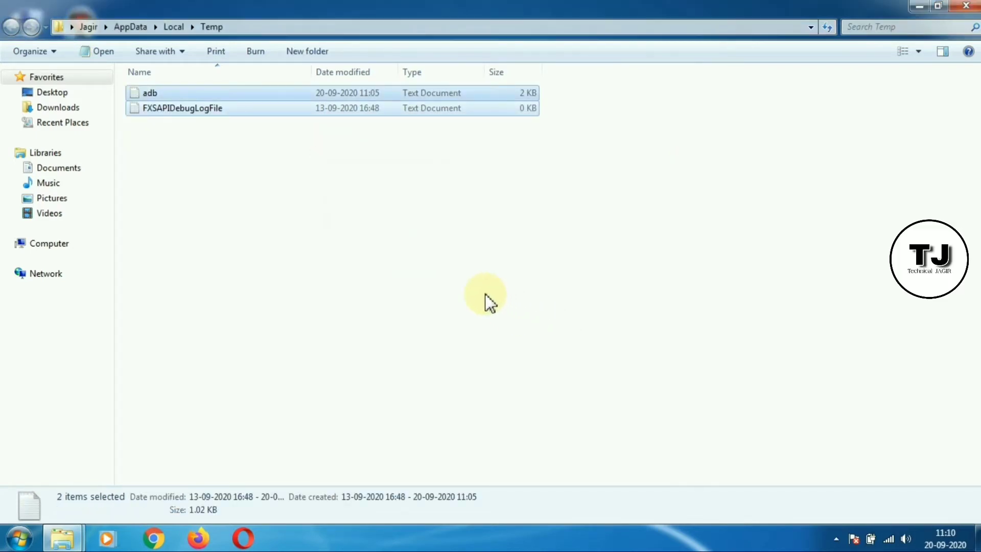
left_click(485, 294)
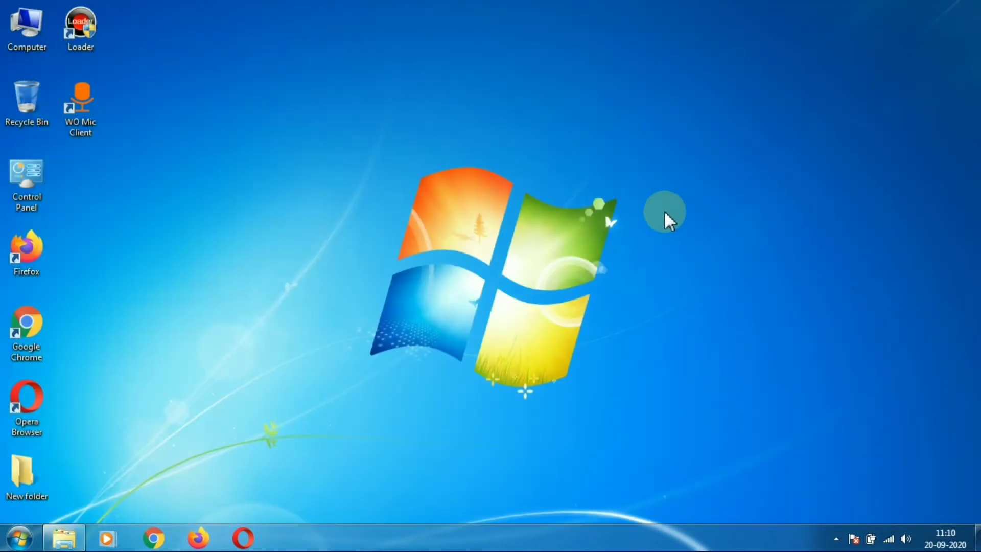
- Open the Windows Temp folder by running the command temp and grant permanent access to it
key("super+r")
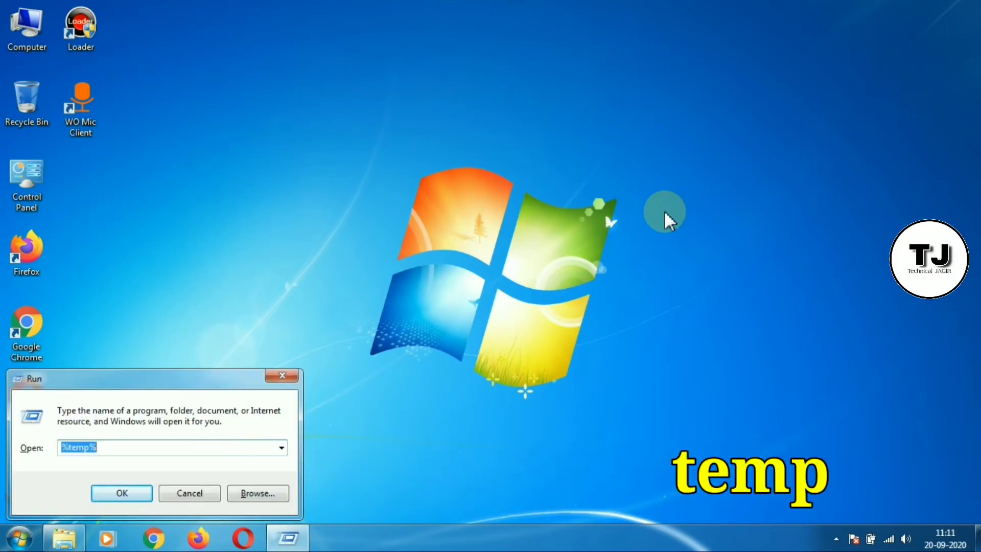
key("BackSpace")
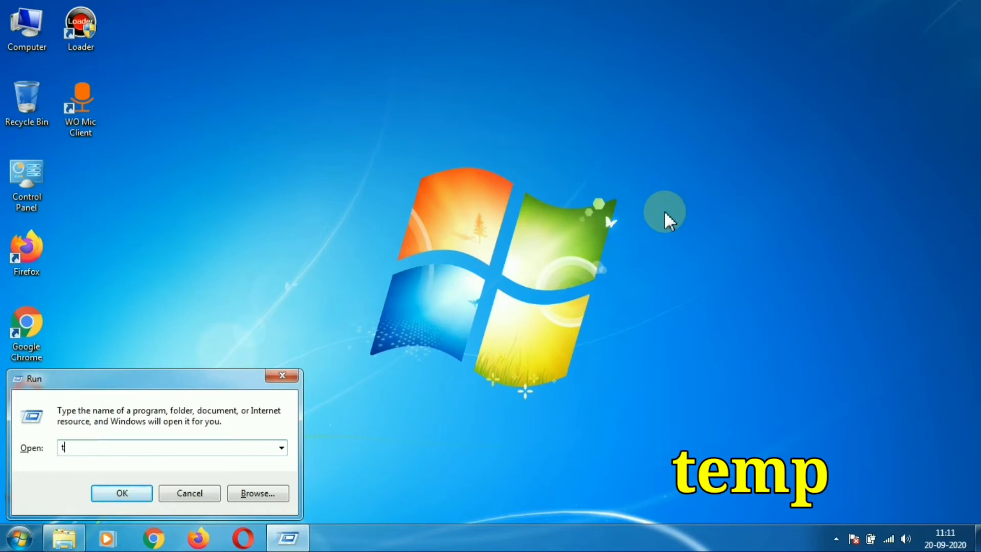
type("temp")
key("Return")
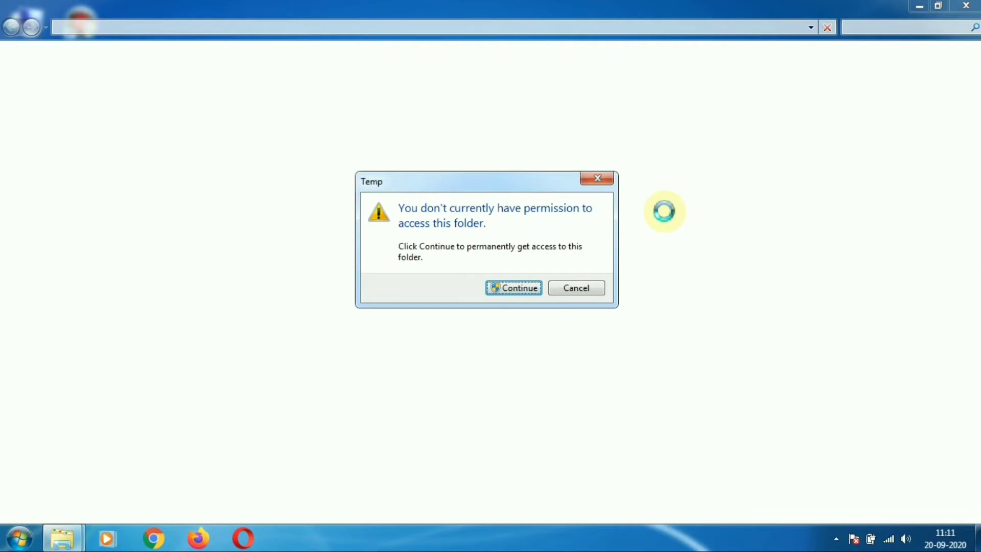
left_click(514, 284)
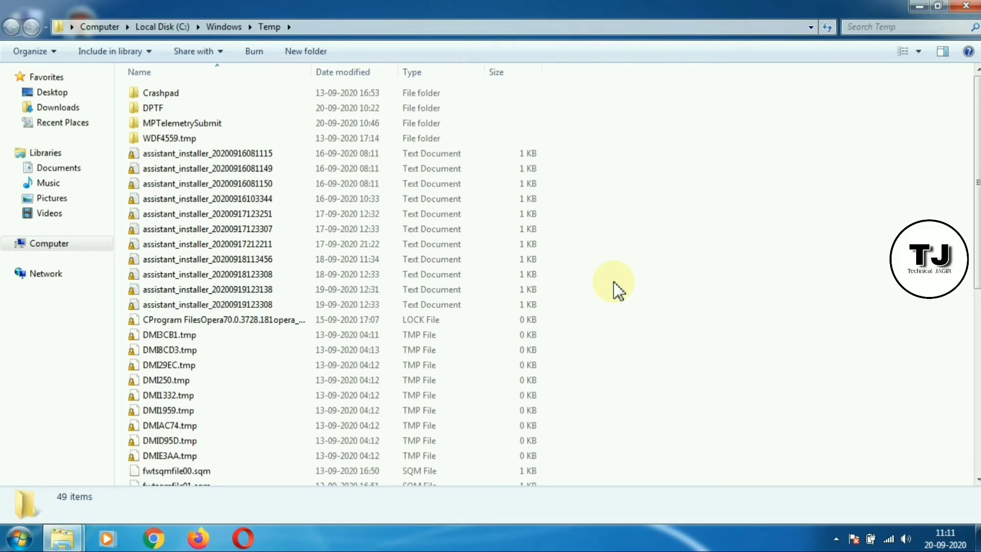
- Permanently delete all items in the Windows Temp folder, passing over the in-use DPTF folder, and close the window
key("ctrl+a")
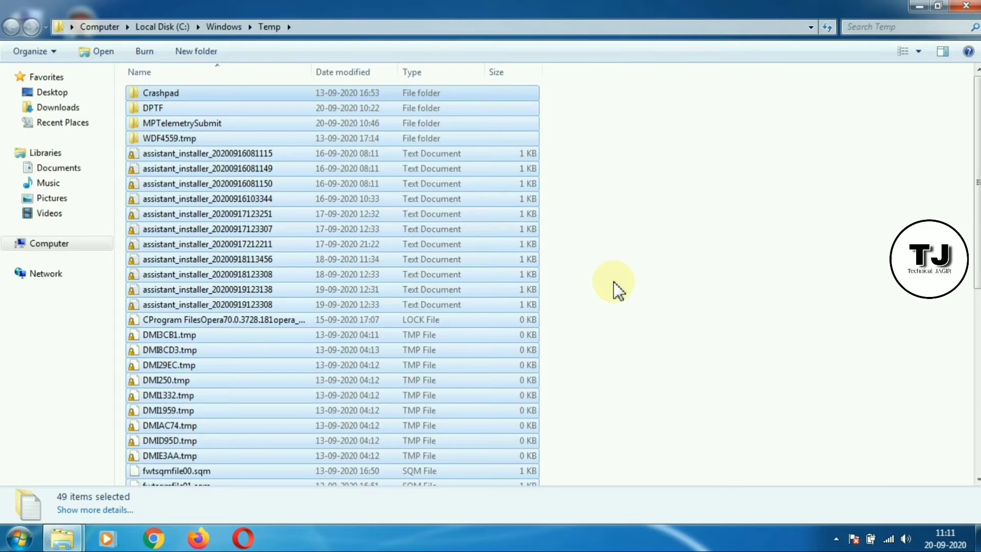
key("shift+Delete")
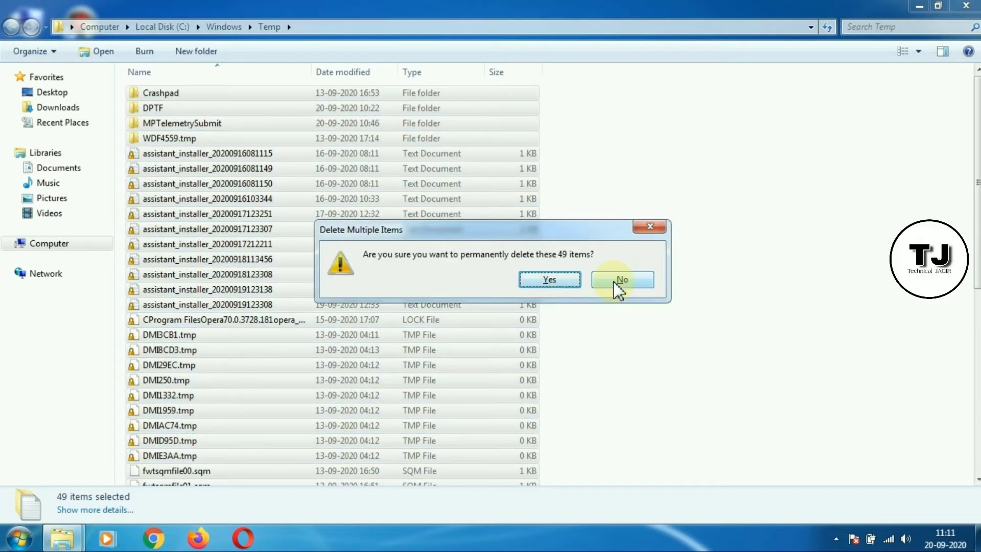
key("Return")
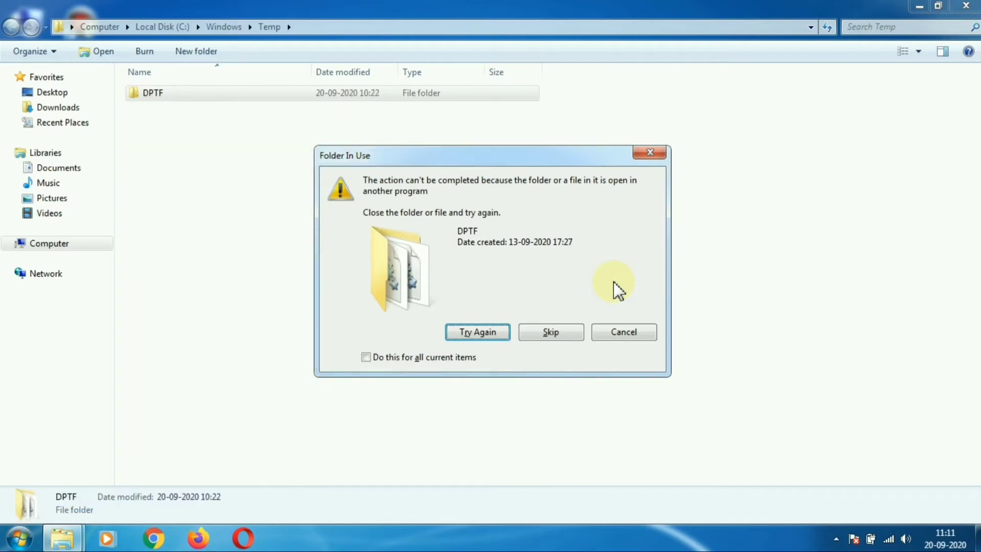
key("Return")
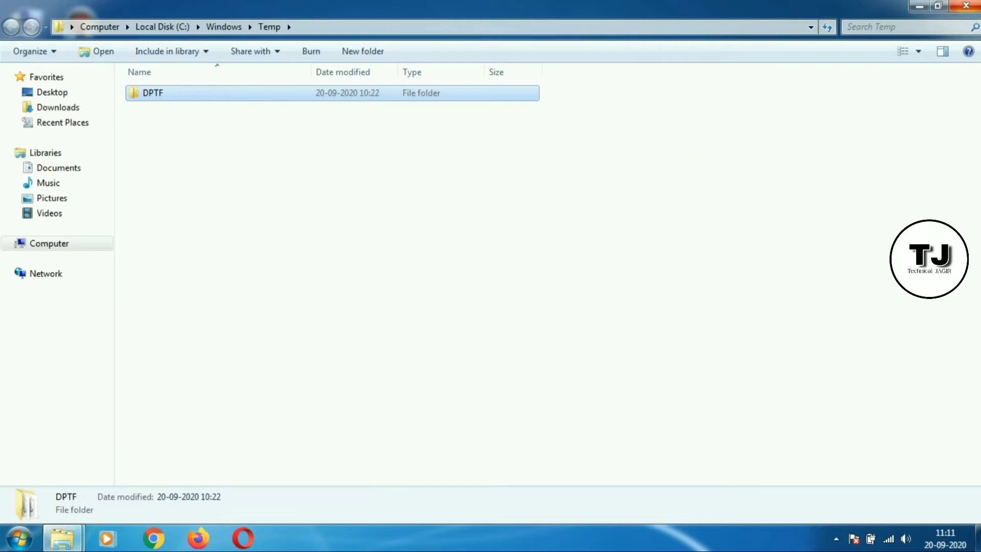
key("alt+F4")
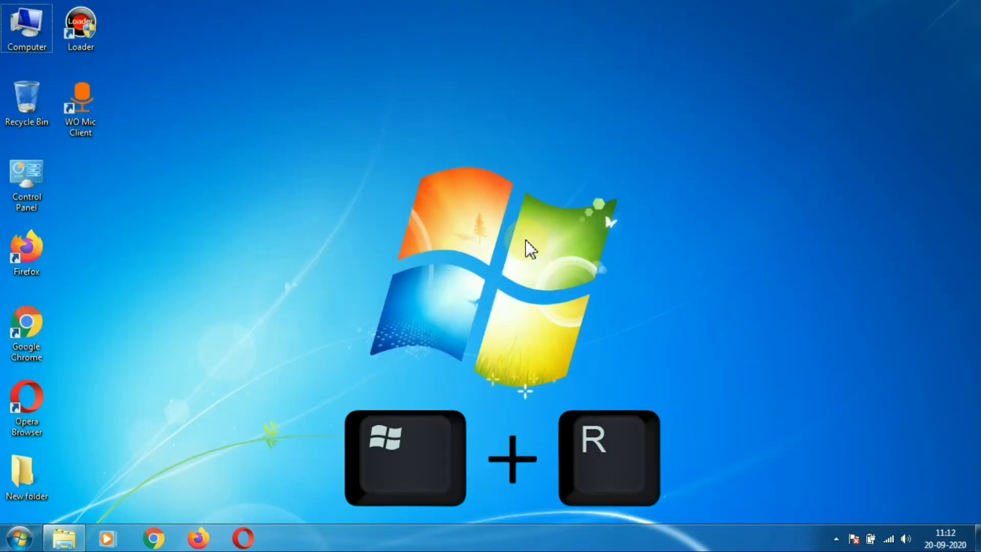
- Open the Recent folder by running the command recent and delete all the shortcuts in it
key("super+r")
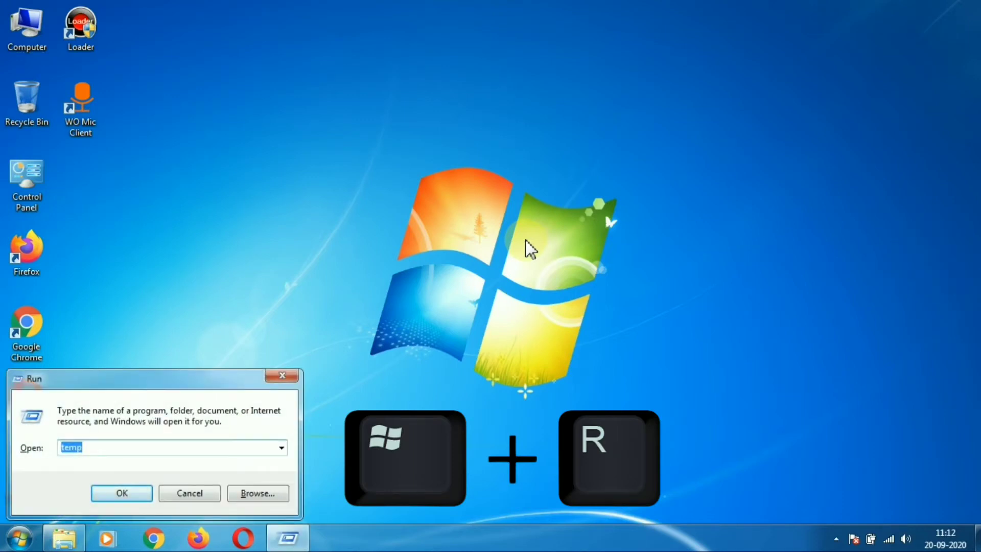
type("r")
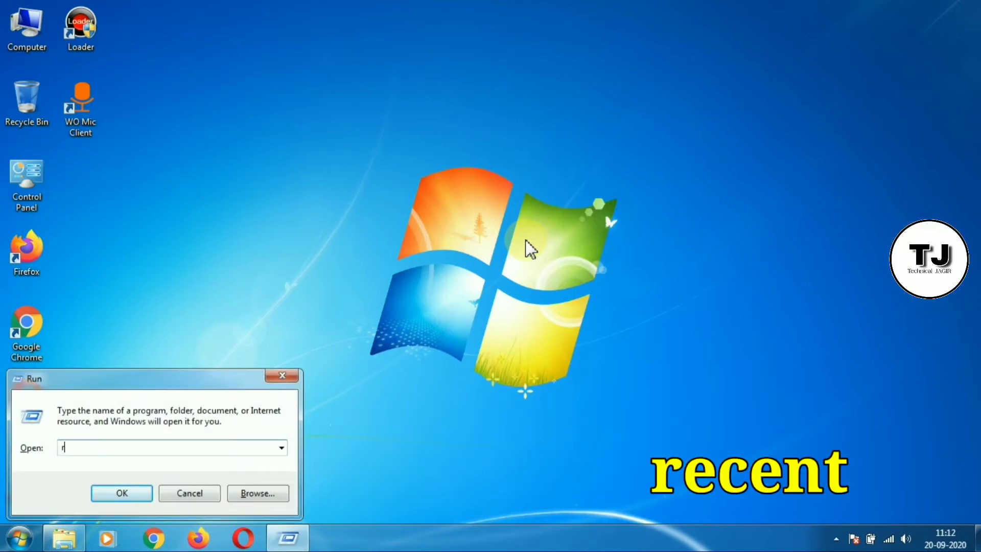
type("ecent")
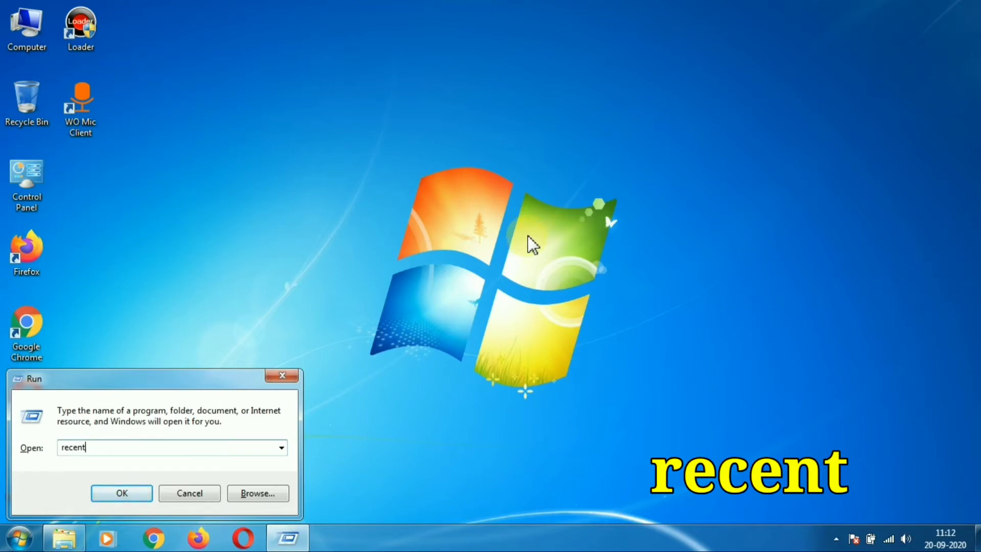
left_click(129, 494)
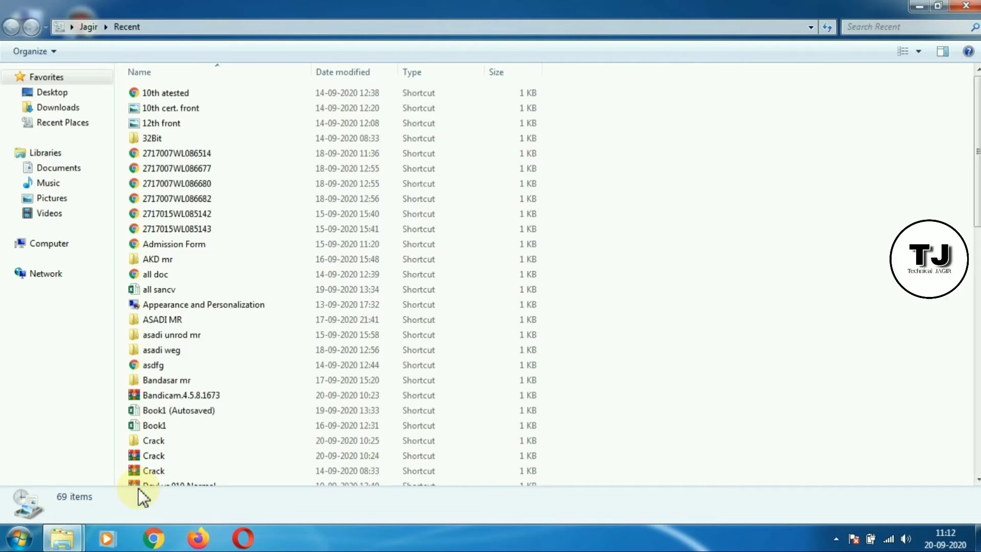
key("ctrl+a")
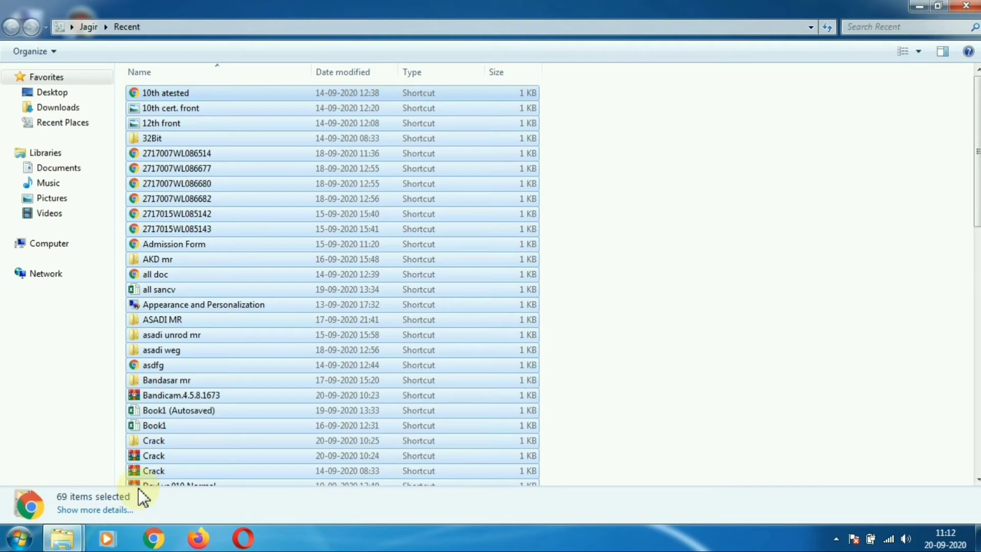
key("Delete")
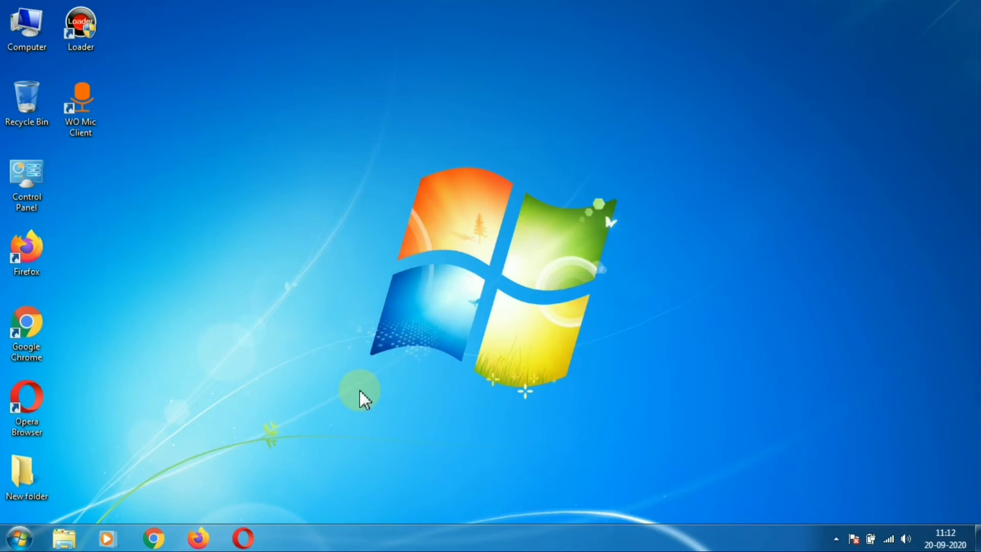
- Open the Windows Prefetch folder by running the command prefetch and grant permanent access to it
key("super+r")
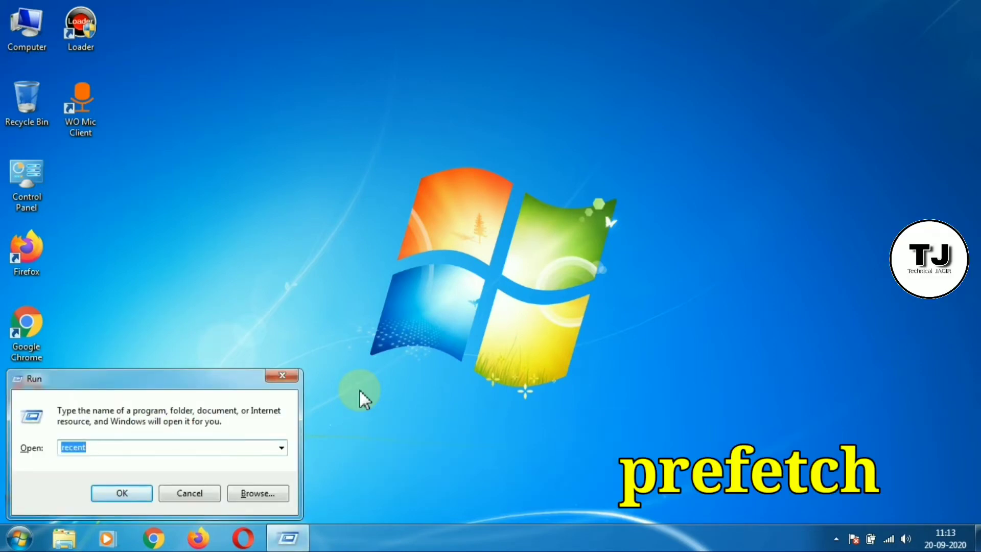
type("pref")
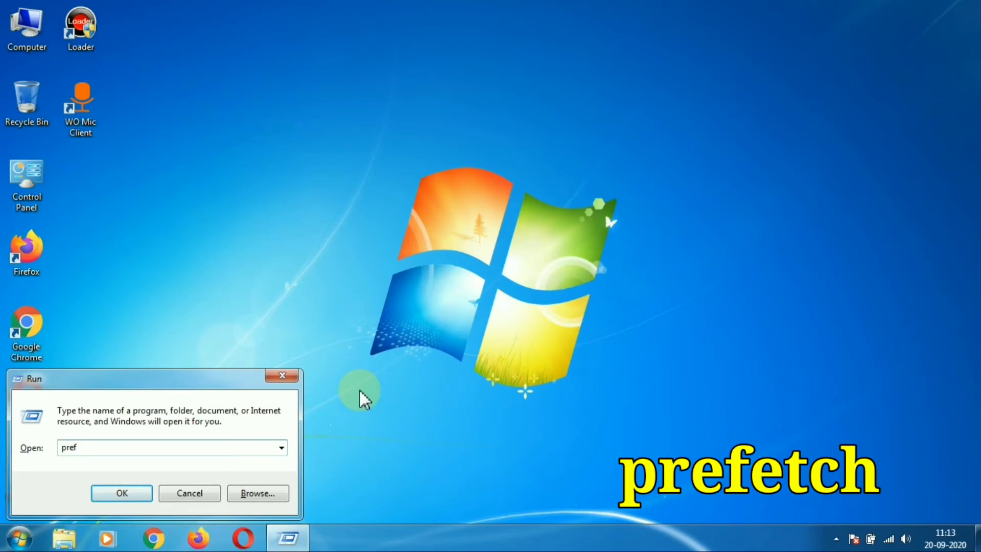
type("etch")
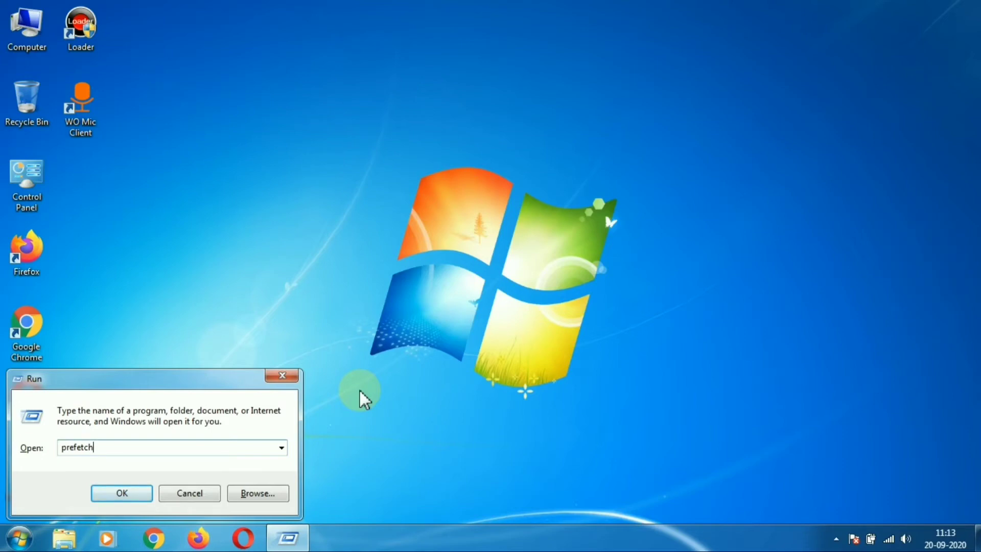
key("Return")
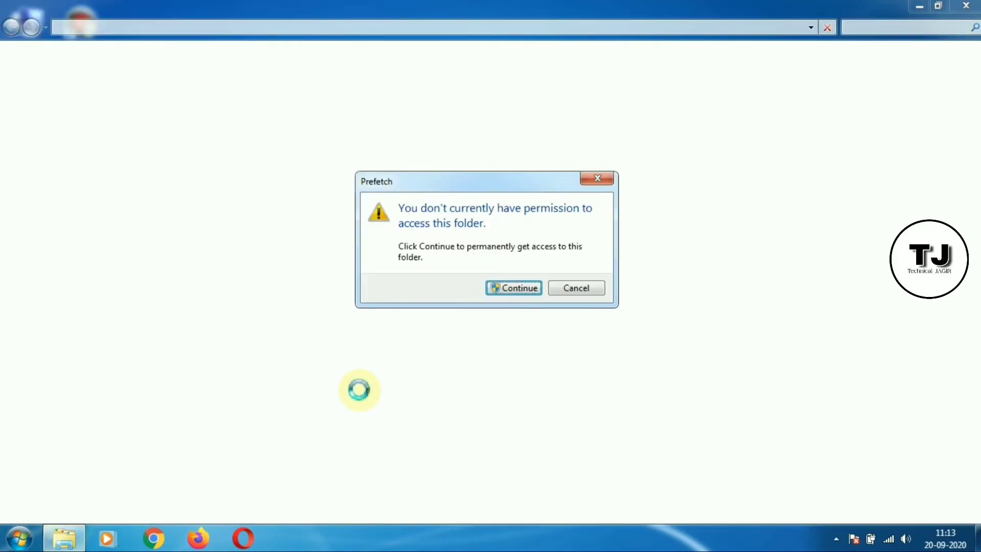
left_click(505, 285)
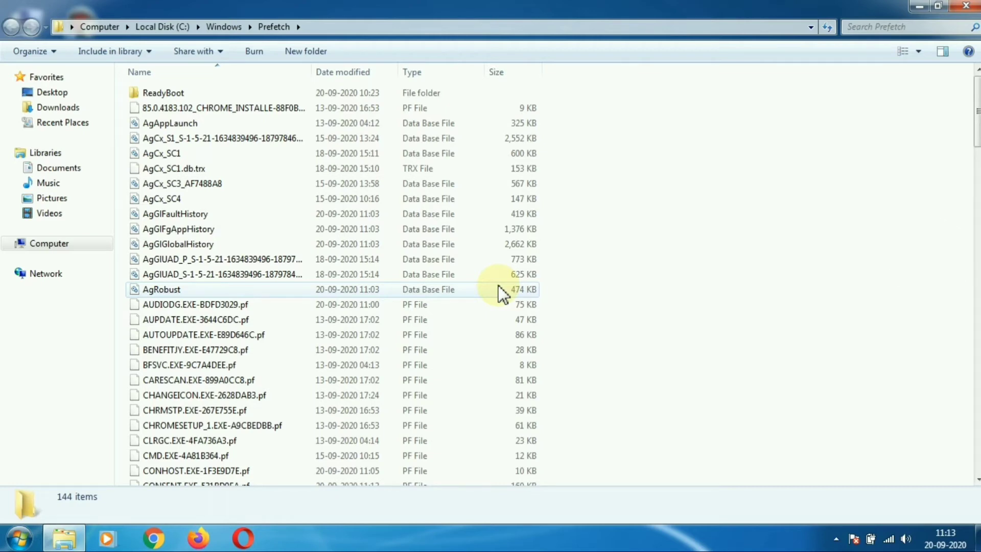
- Permanently delete all items in the Prefetch folder and close its window
key("ctrl+a")
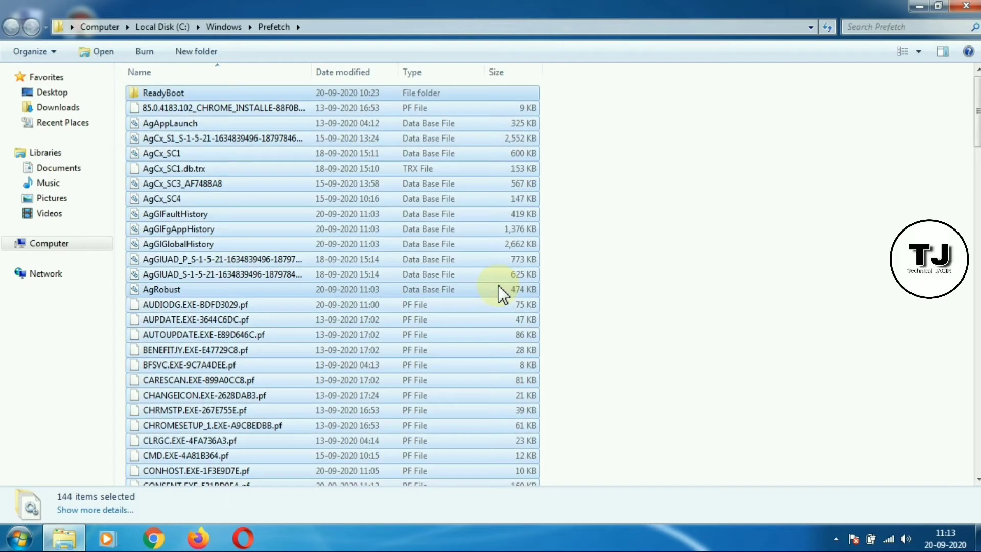
key("shift+Delete")
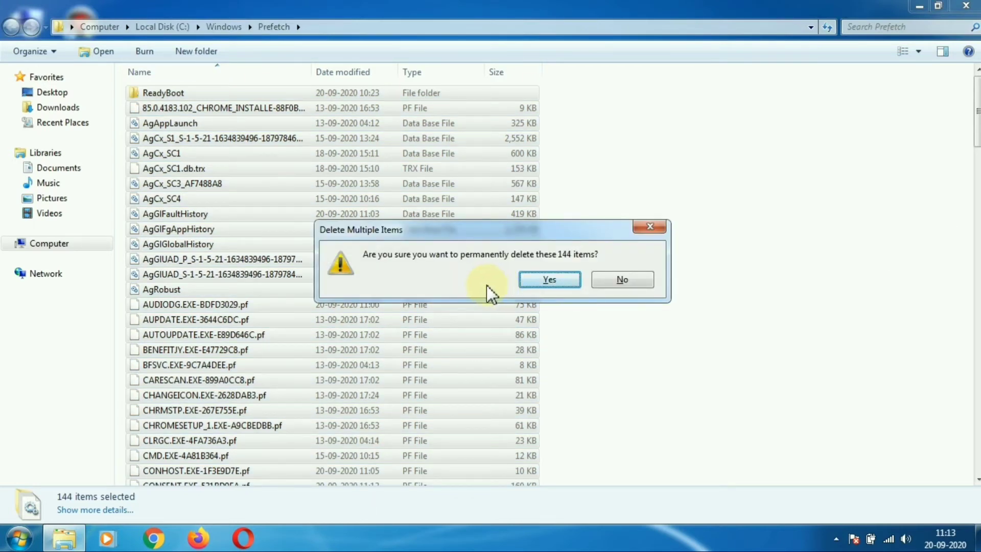
left_click(557, 283)
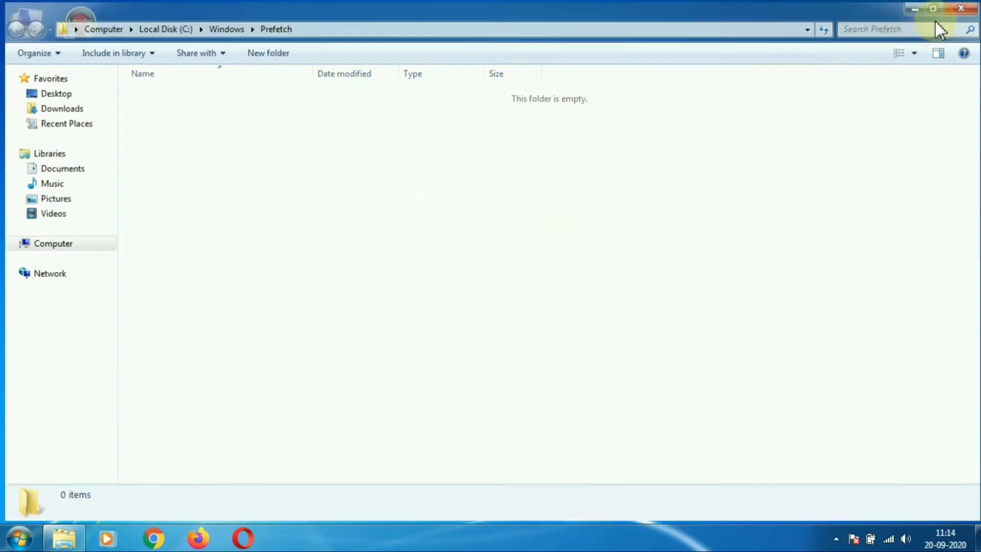
left_click(960, 8)
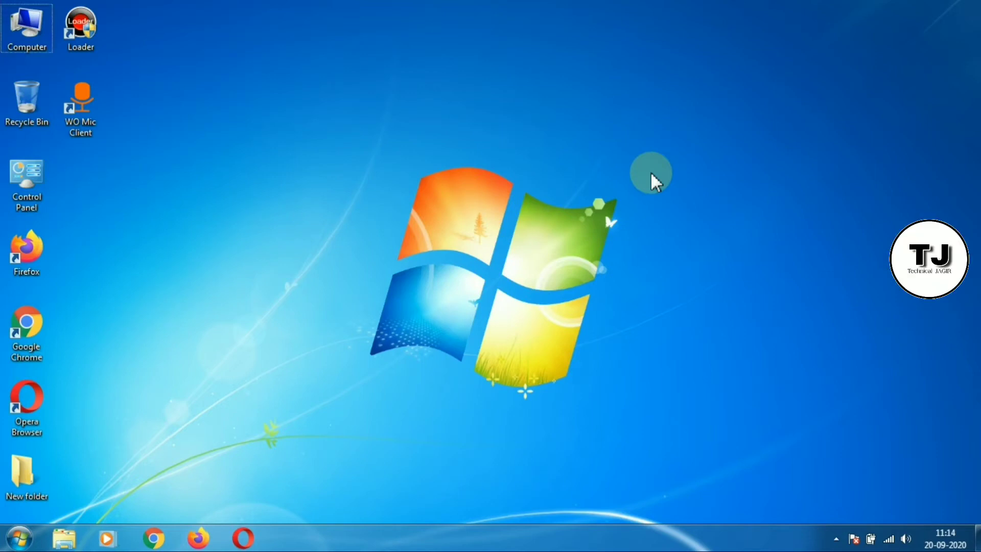
- Open System Configuration by running the command msconfig
key("super+r")
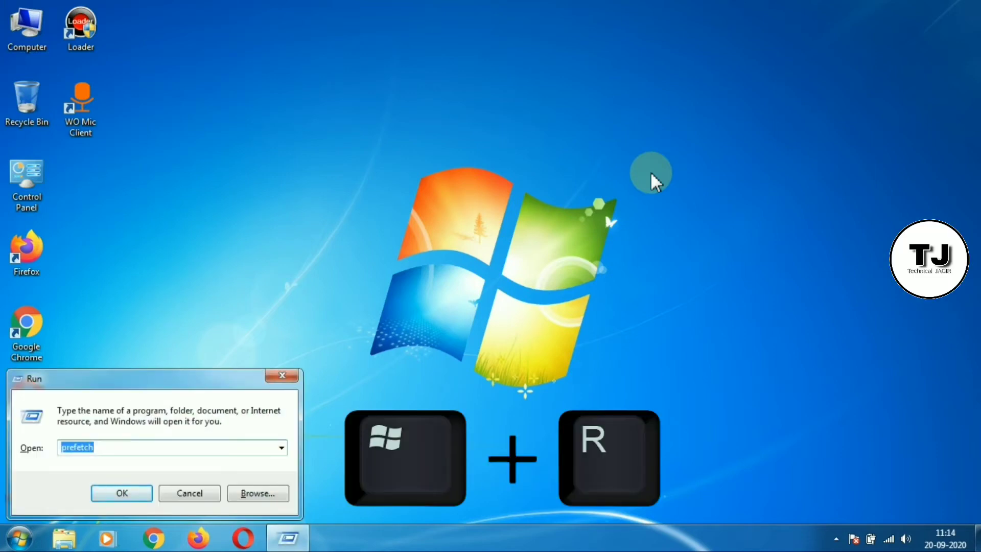
type("ms")
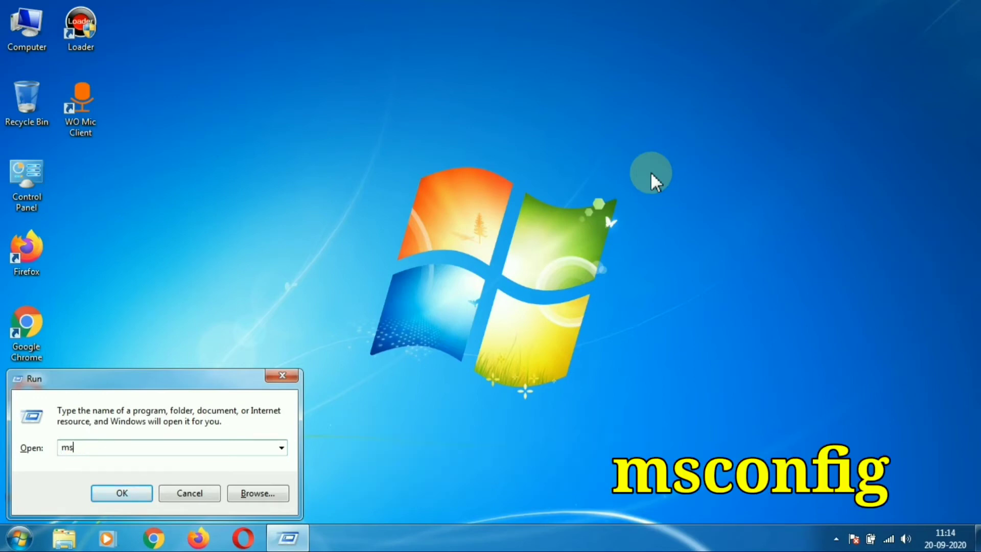
type("config")
key("Return")
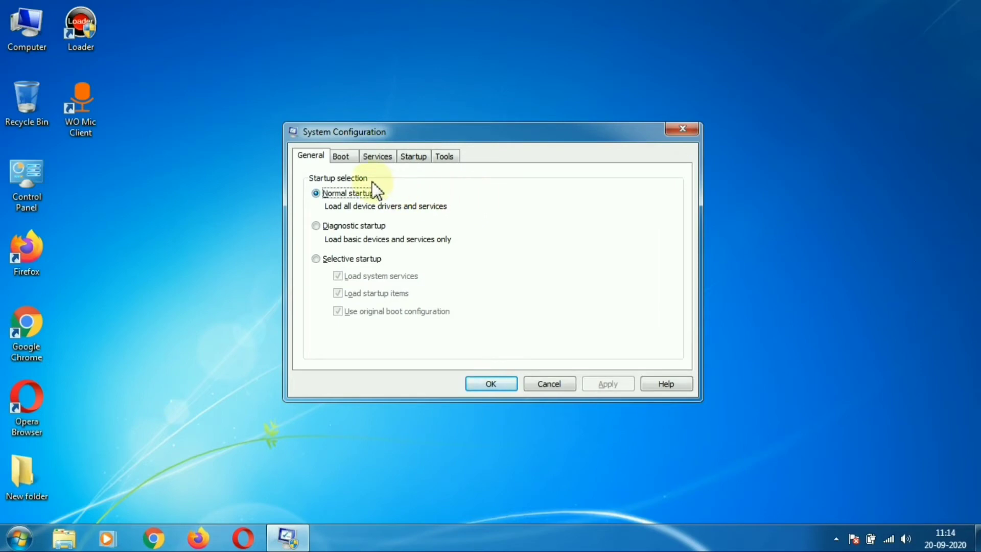
- Set the boot timeout to 5 seconds and enable No GUI boot
left_click(345, 158)
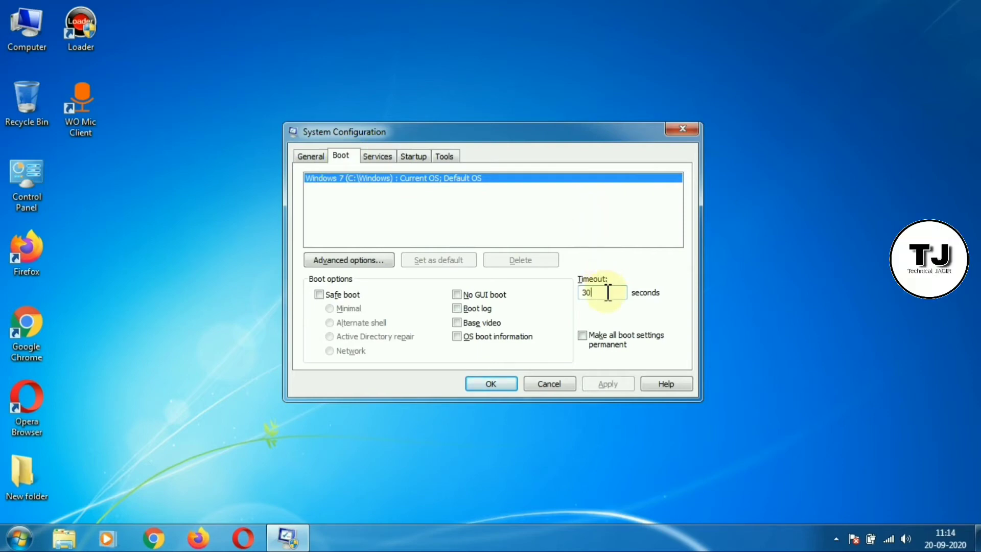
left_click_drag(613, 291, 562, 290)
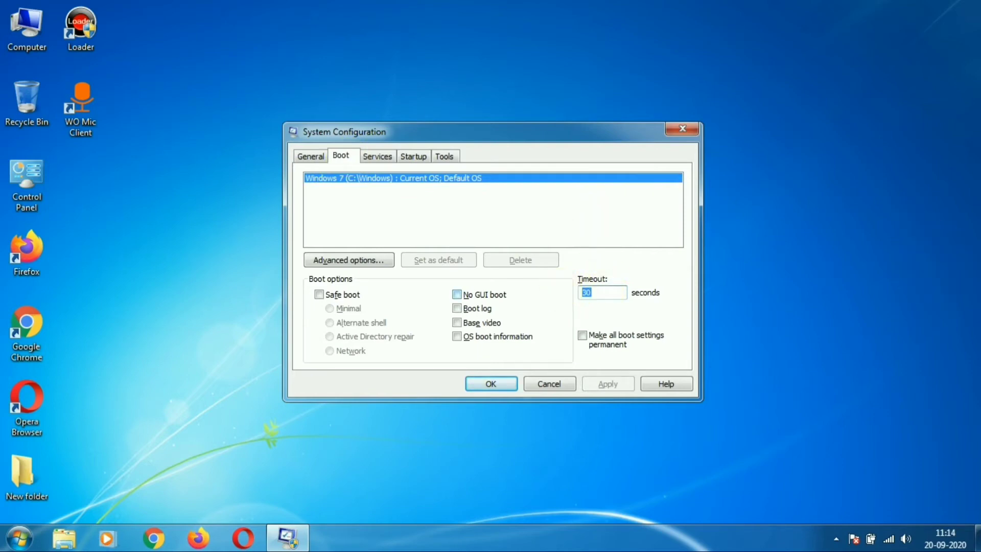
type("5")
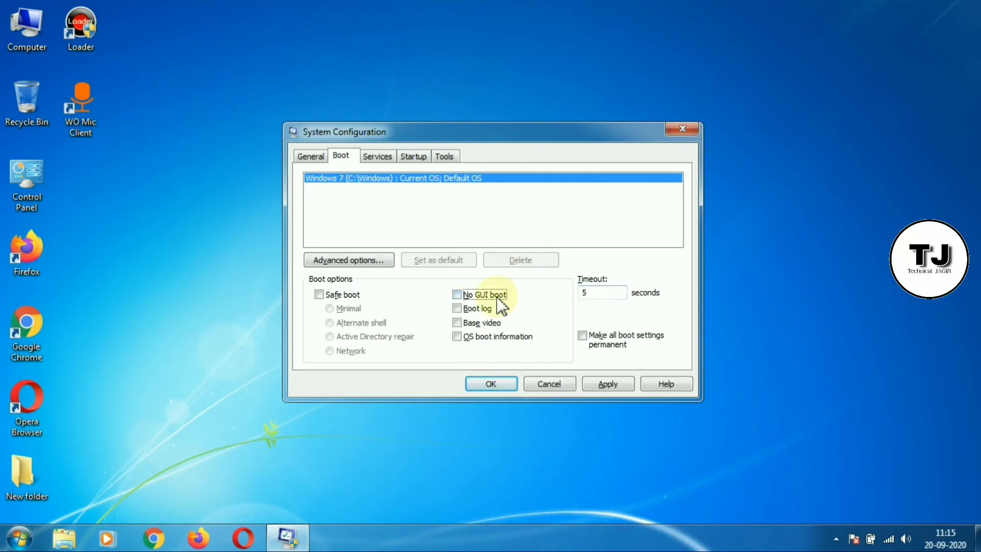
left_click(458, 295)
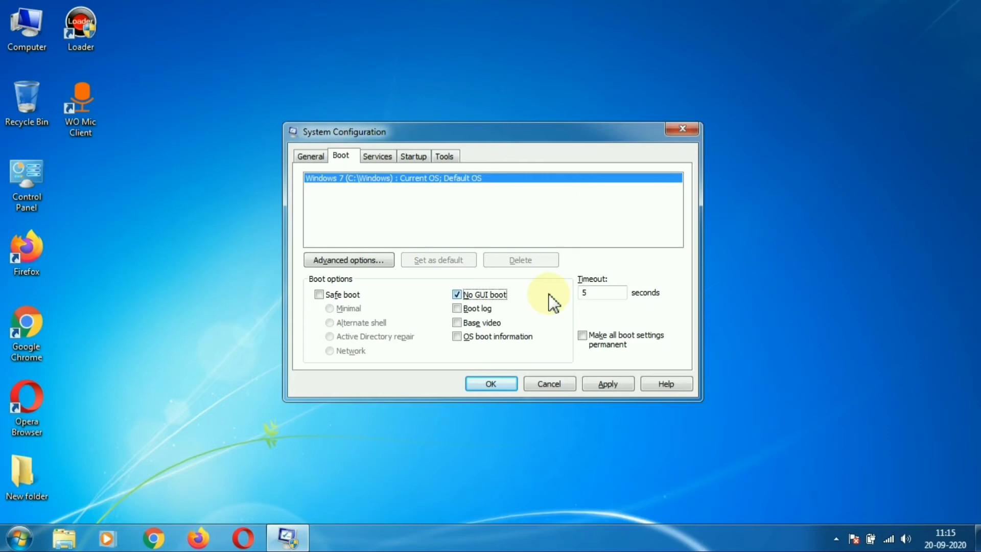
- In the advanced boot options, set 4 processors, enable PCI Lock and a maximum memory of 4096, and apply the boot settings
left_click(363, 259)
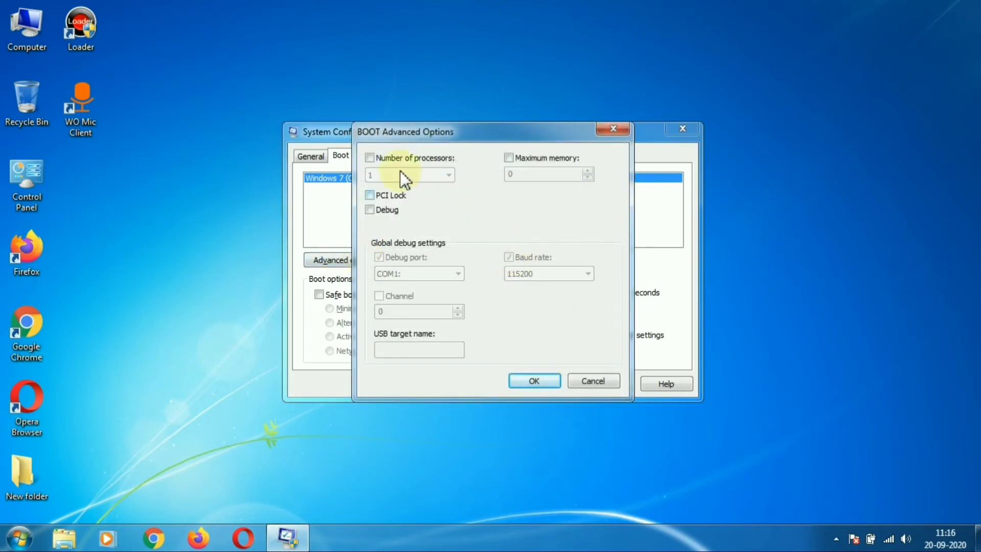
left_click(389, 163)
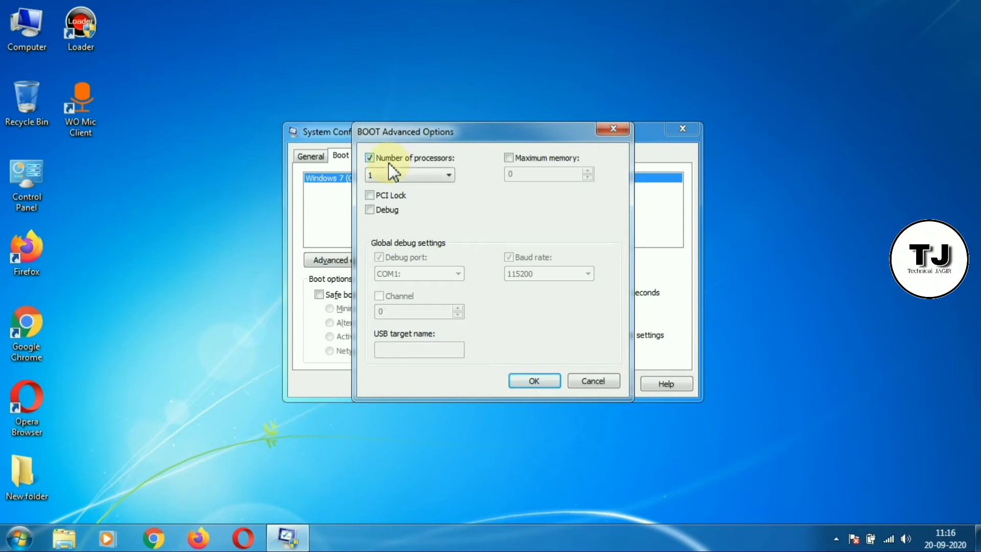
left_click(422, 175)
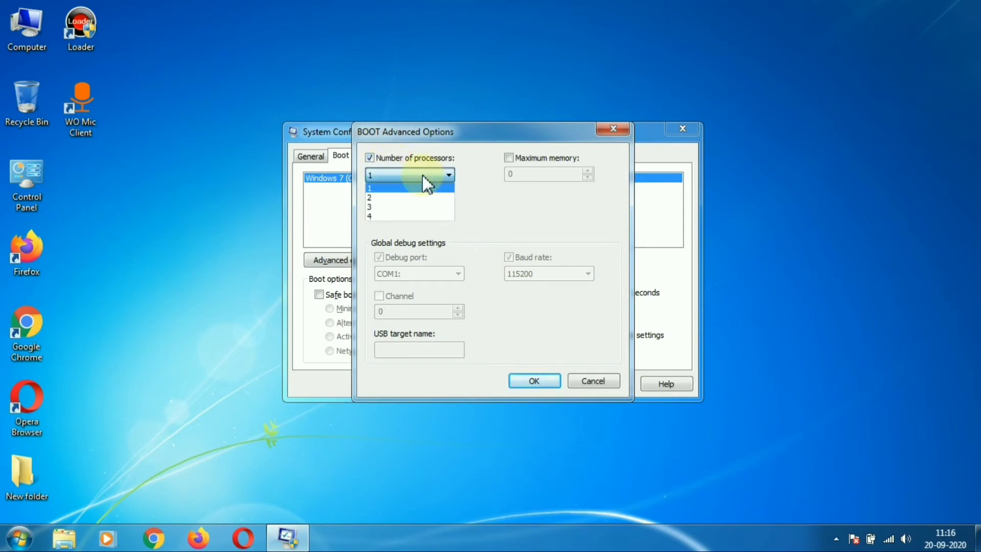
left_click(406, 215)
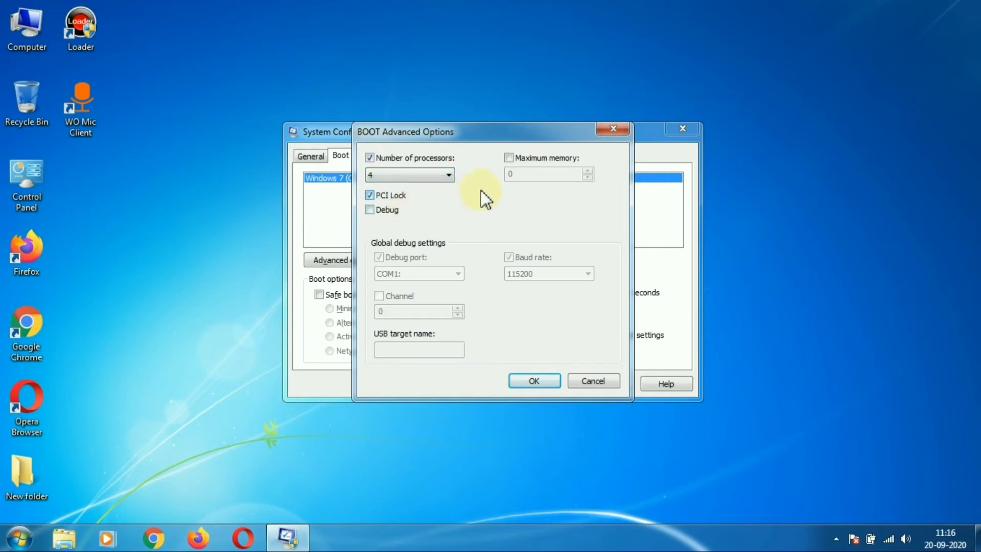
left_click(509, 159)
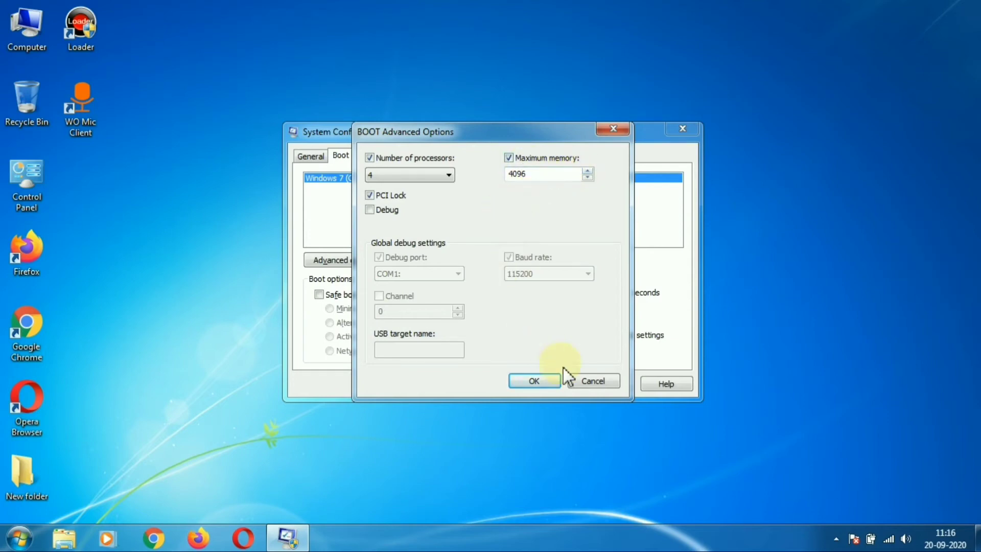
left_click(534, 381)
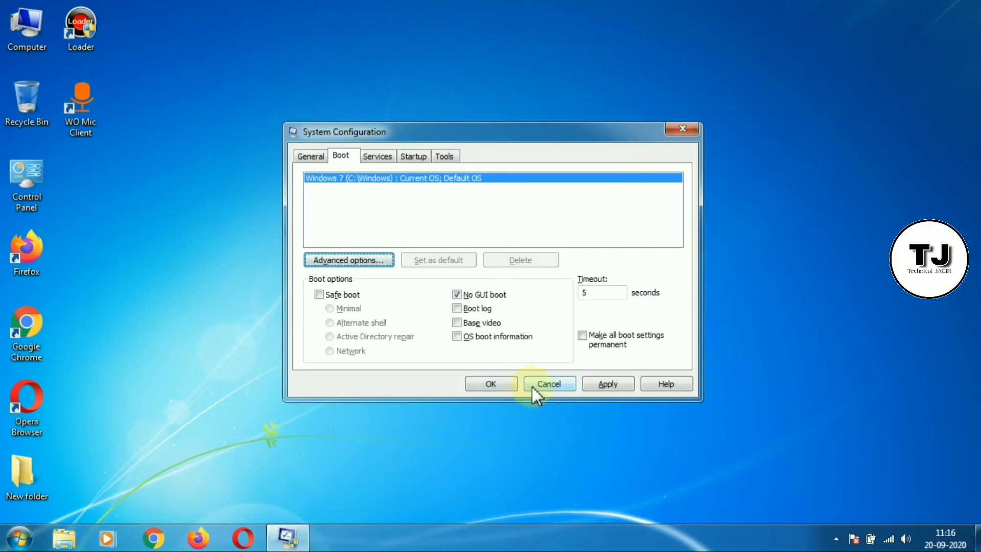
left_click(606, 383)
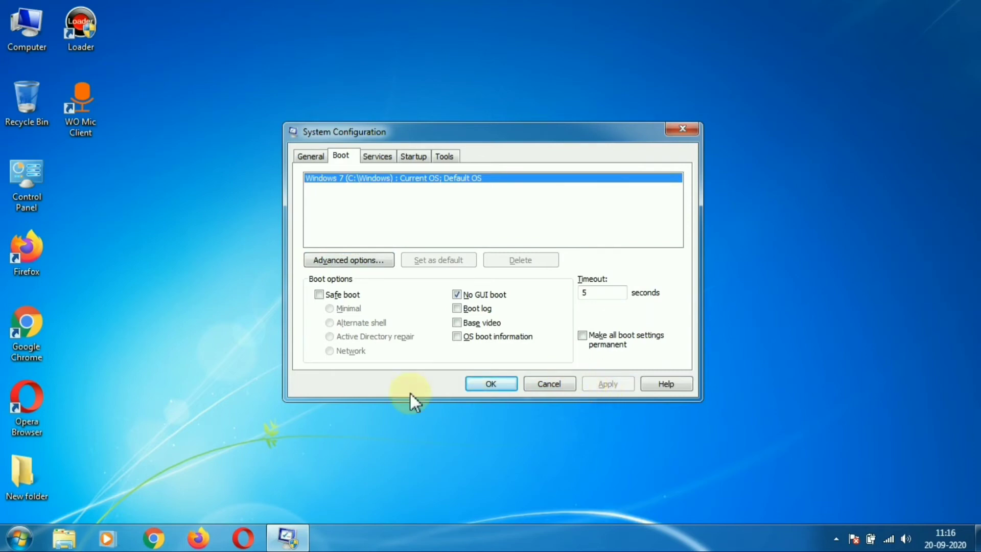
- Disable the Realtek HD USB Audio and Opera Browser Assistant startup items, apply the change and exit System Configuration without restarting
left_click(411, 157)
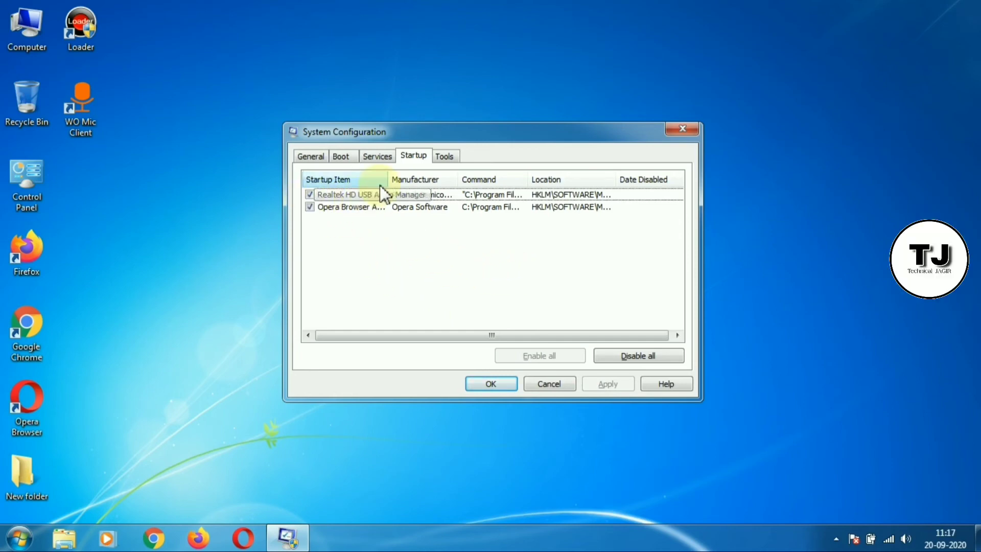
left_click_drag(392, 179, 413, 180)
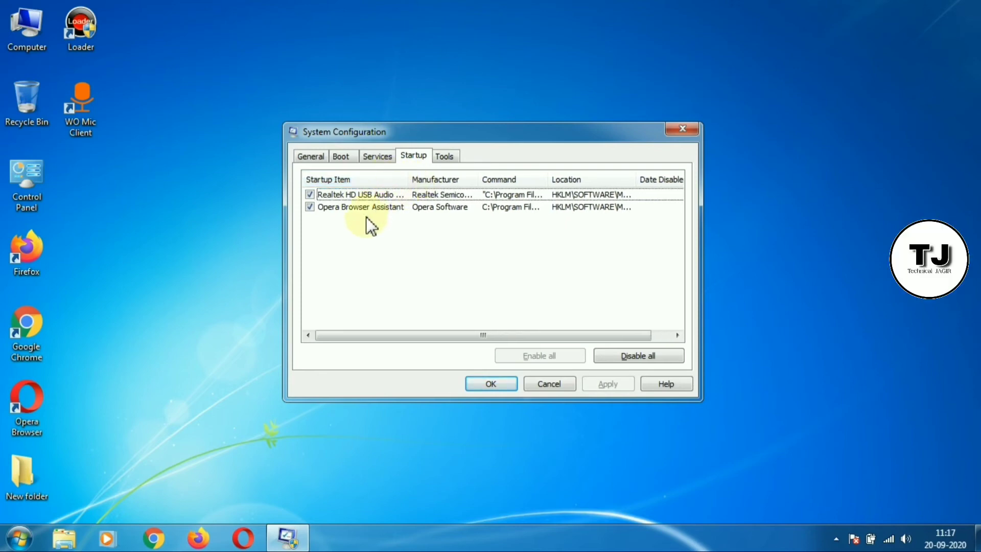
left_click(310, 207)
left_click(310, 195)
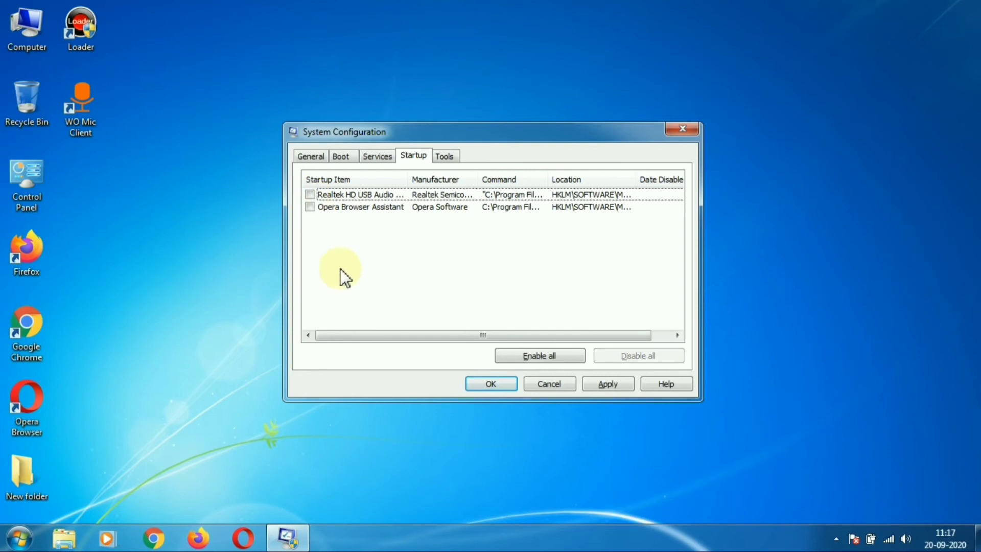
left_click(607, 383)
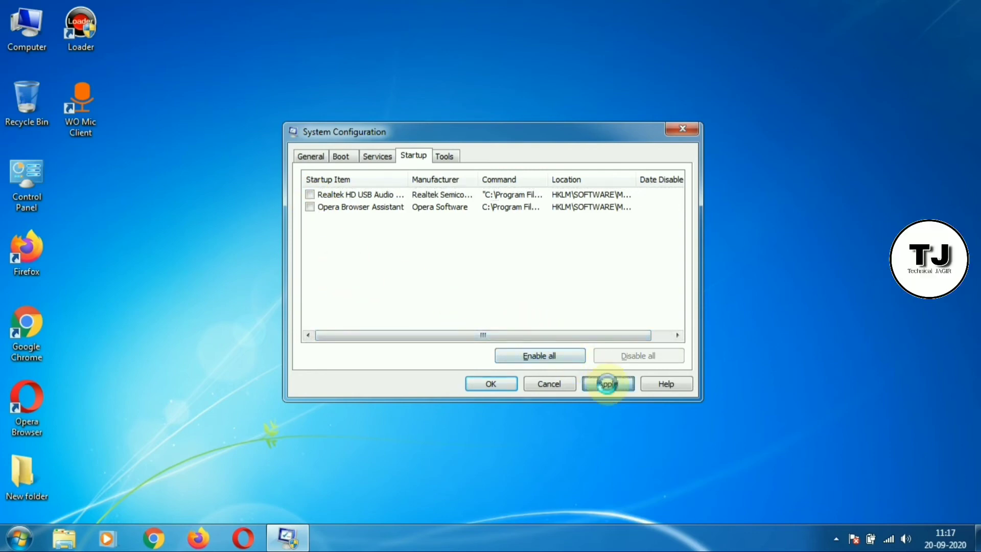
left_click(488, 383)
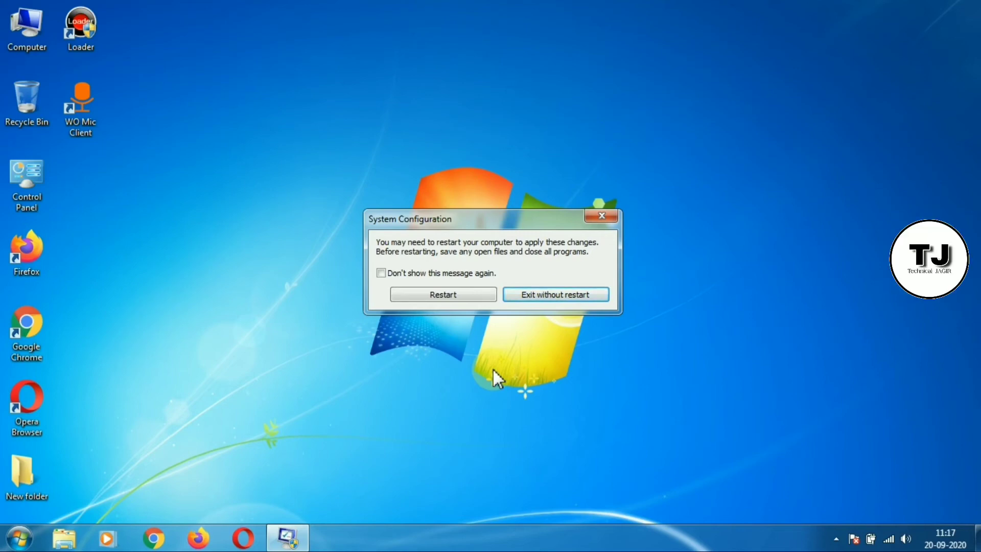
left_click(571, 295)
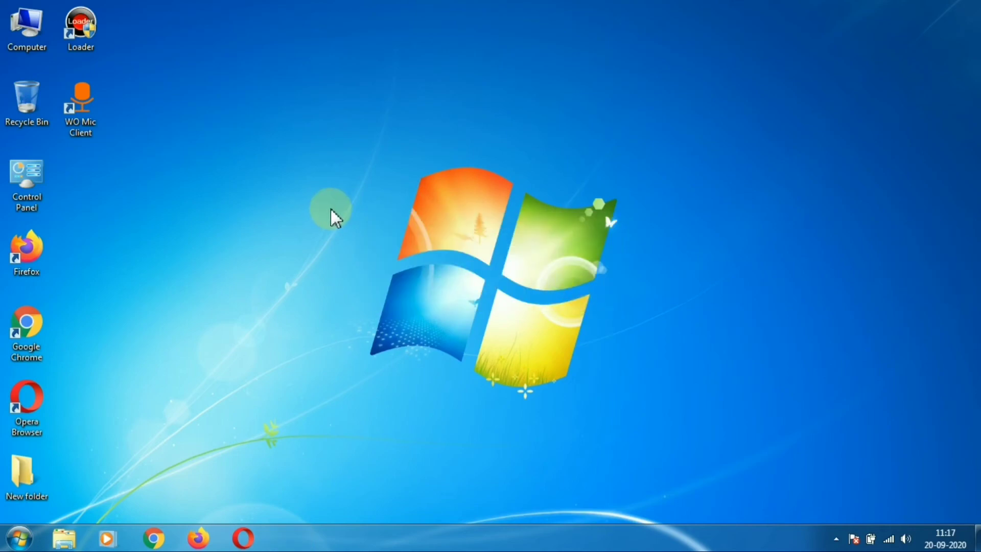
- Open the properties of Local Disk (C:) from the Computer window and start Disk Cleanup for that drive
double_click(44, 20)
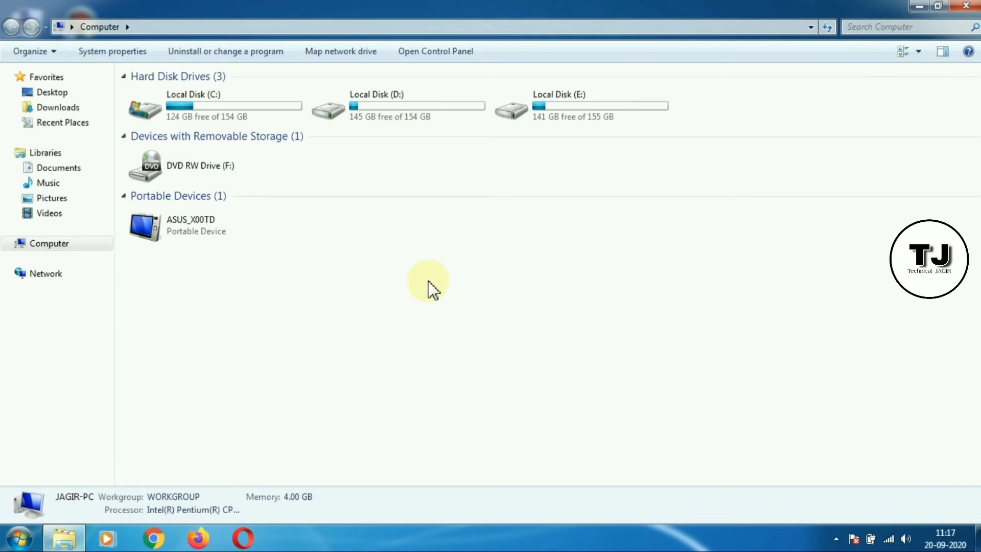
left_click(219, 99)
right_click(221, 99)
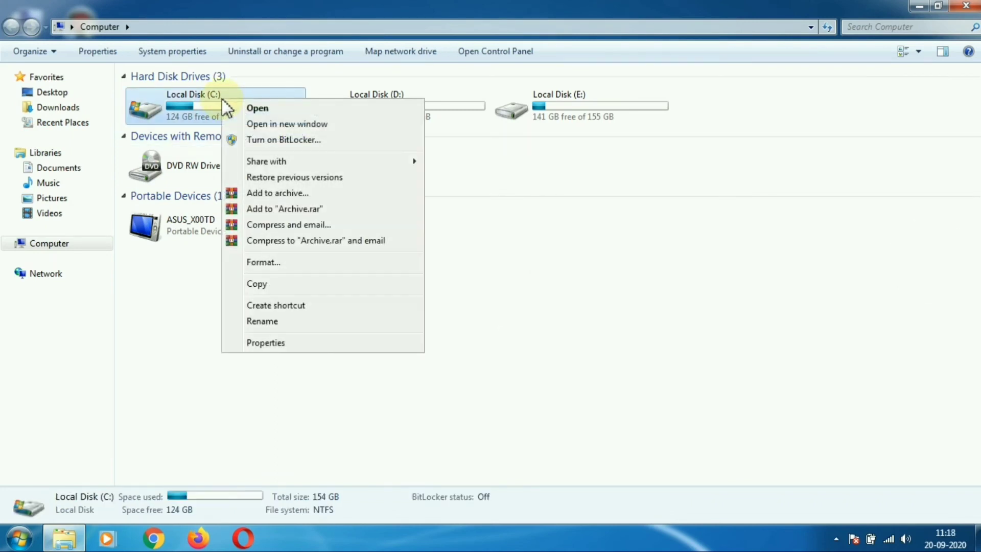
left_click(271, 342)
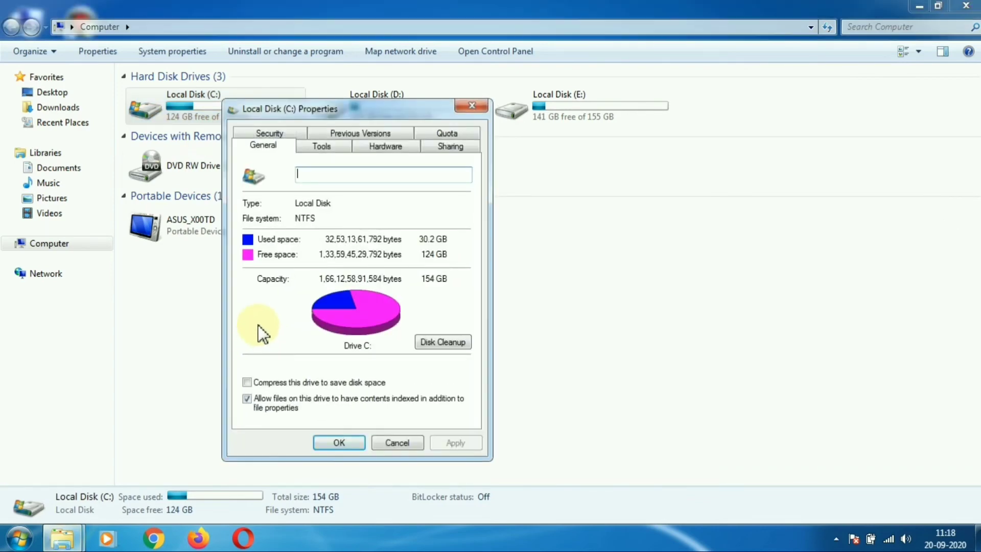
left_click(437, 341)
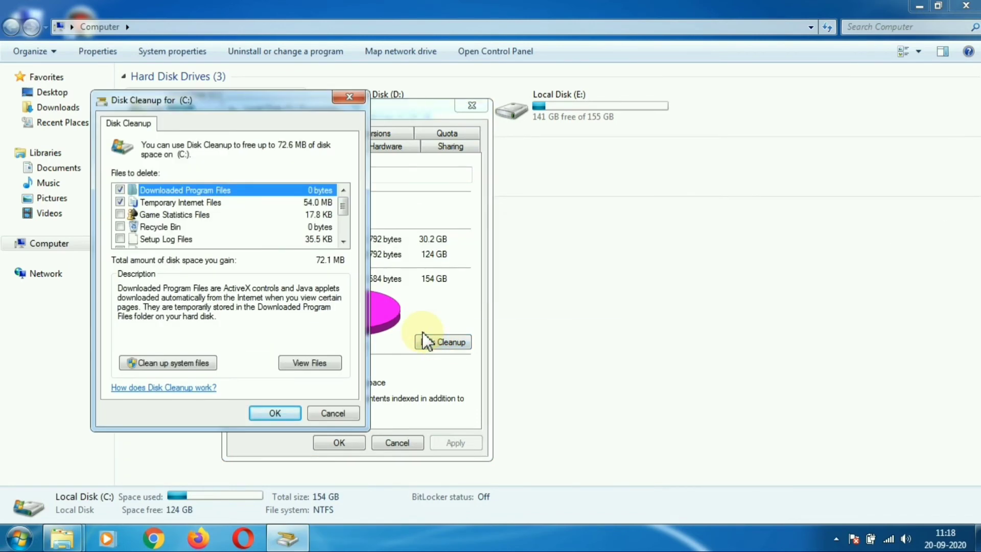
- Mark the remaining file categories for cleanup, including thumbnails and Windows error reports, and permanently delete the files from drive C
left_click_drag(219, 98, 586, 96)
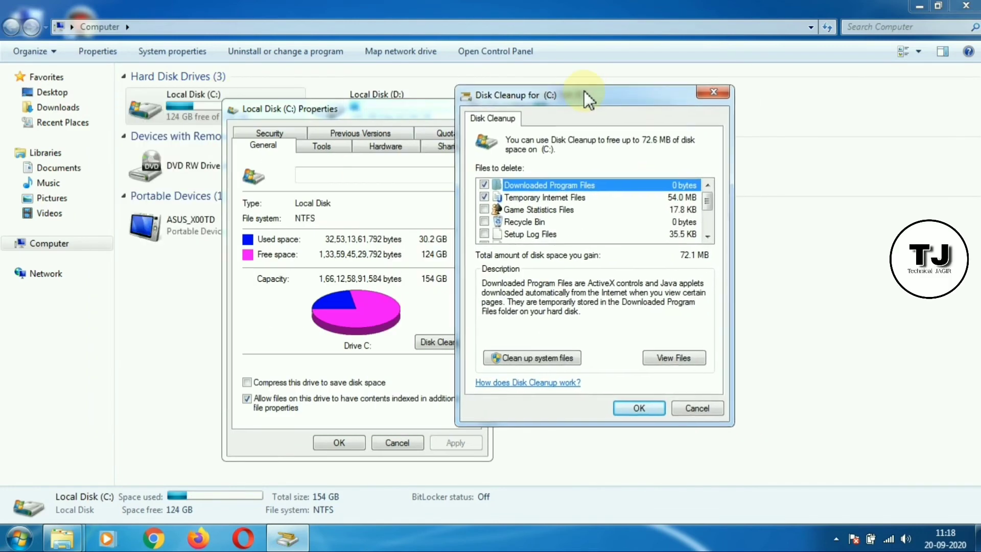
scroll(488, 204, "down", 1)
left_click(482, 184)
left_click(482, 196)
left_click(482, 209)
scroll(484, 221, "down", 1)
left_click(482, 233)
left_click(482, 221)
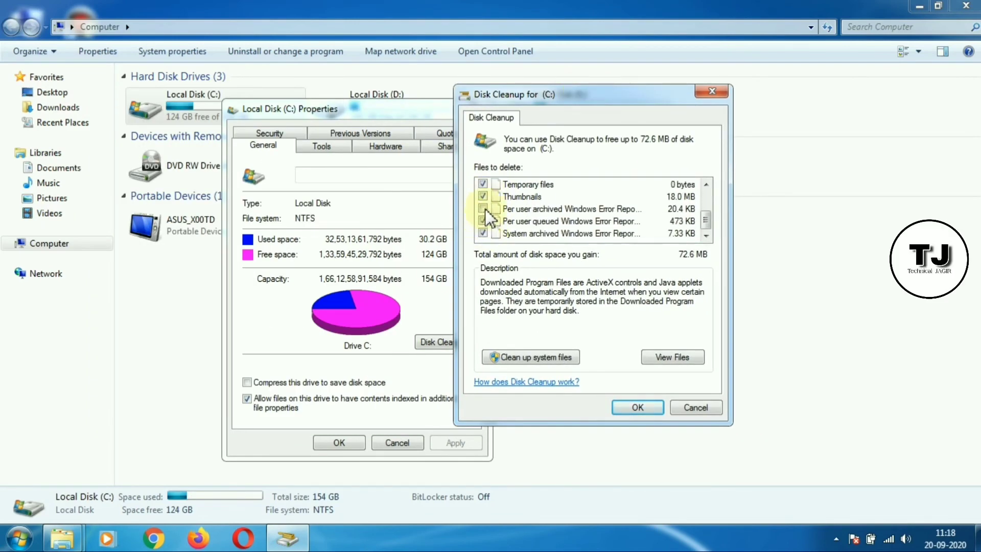
left_click(482, 209)
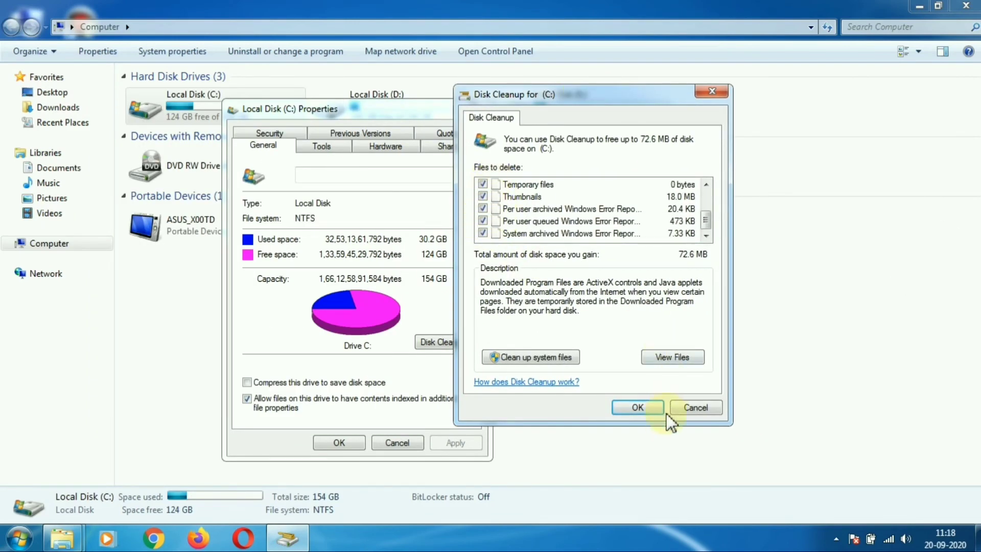
left_click(639, 407)
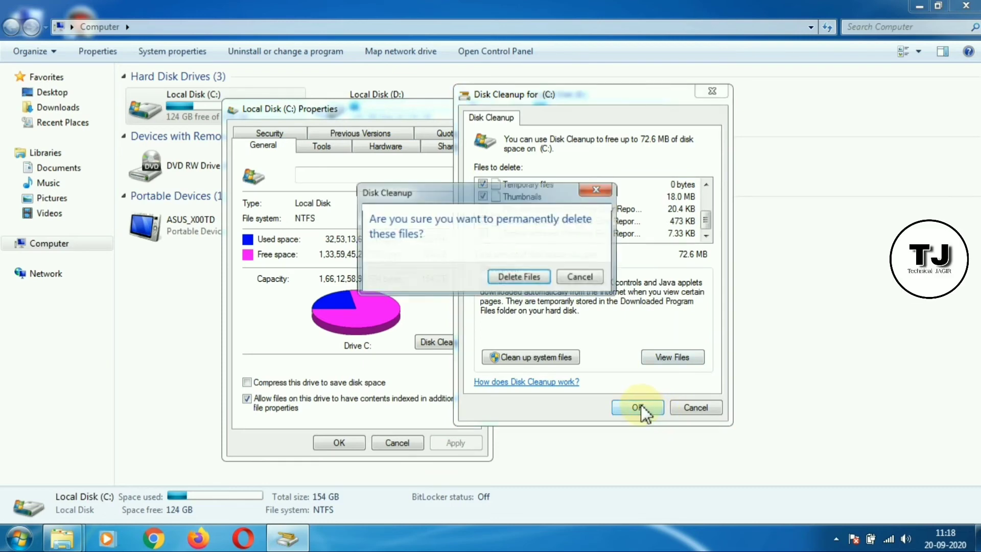
left_click(523, 276)
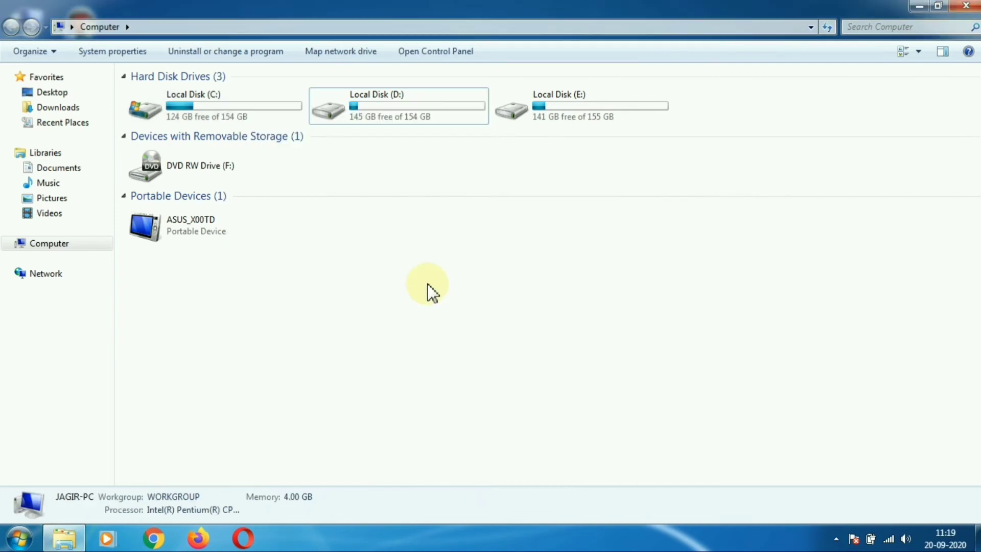
- View the properties of Local Disk (D:) with its Disk Cleanup option, cancel them and close the Computer window
left_click(417, 100)
right_click(418, 103)
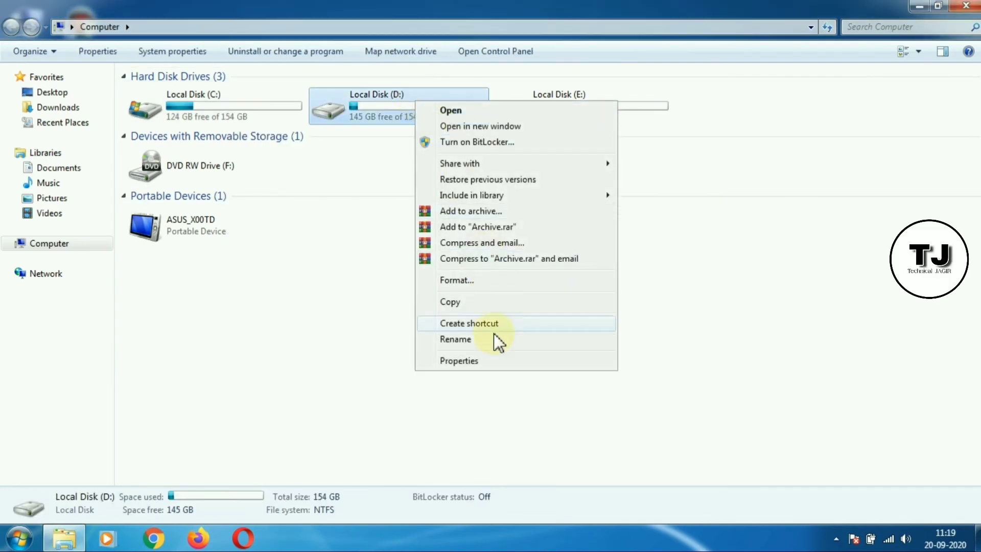
left_click(495, 362)
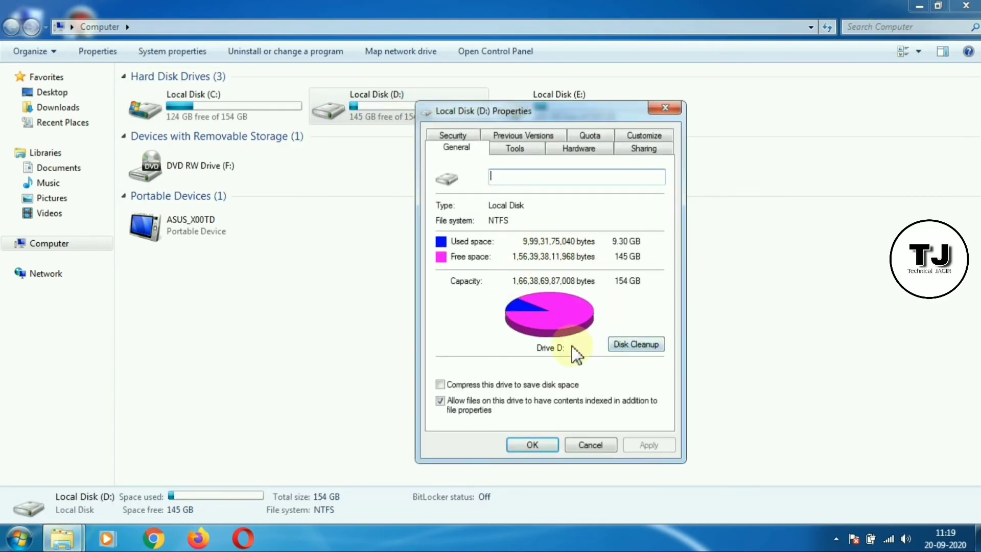
left_click(587, 443)
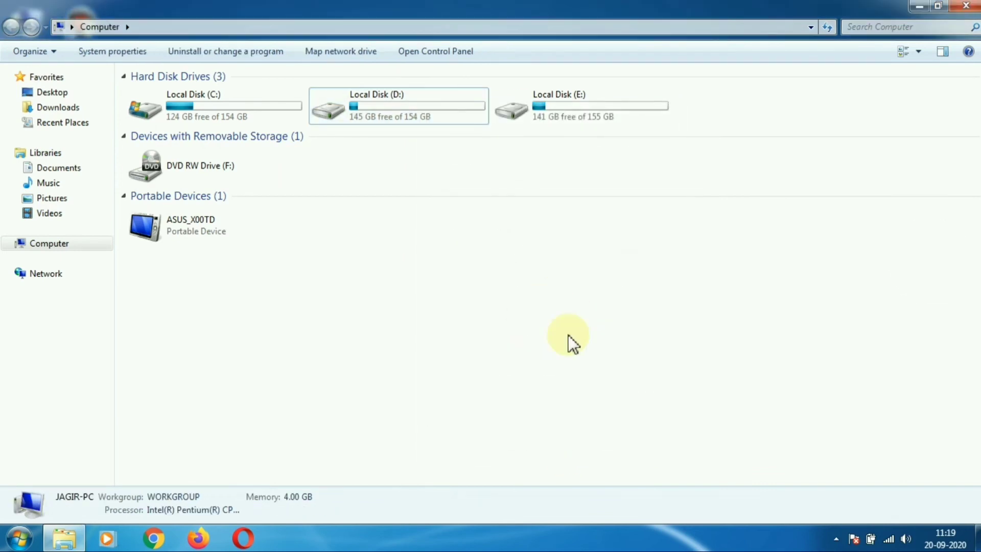
left_click(966, 6)
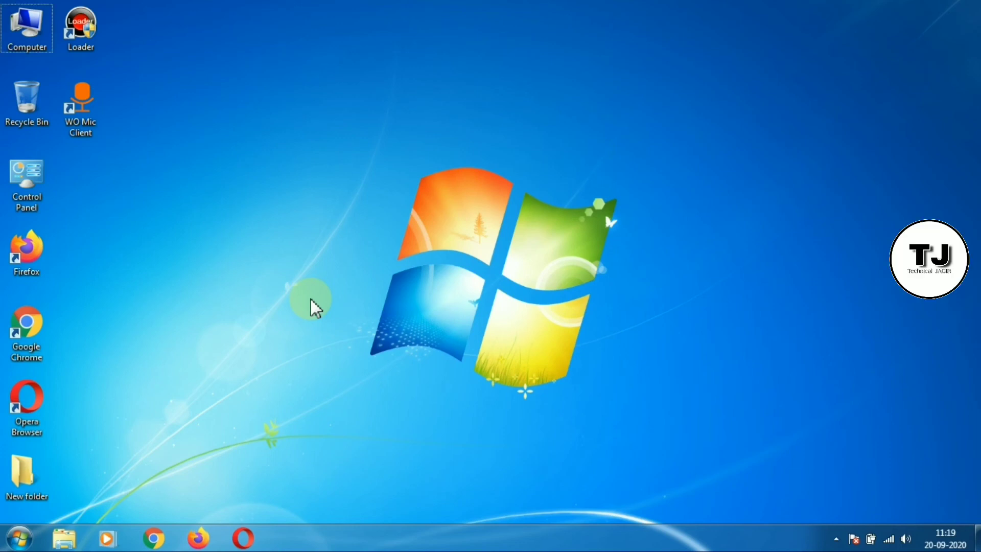
- Open Control Panel by running the command control
key("super+r")
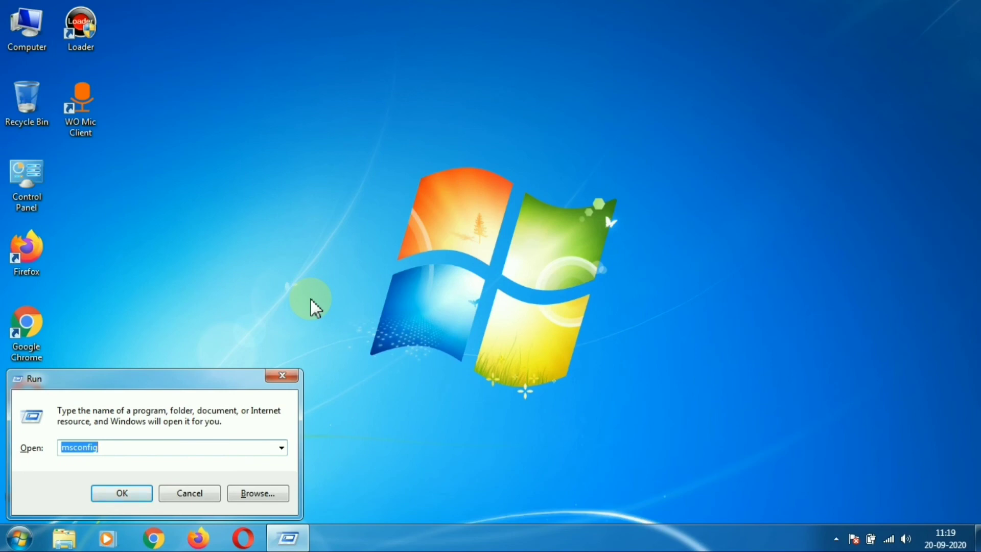
type("control")
key("Return")
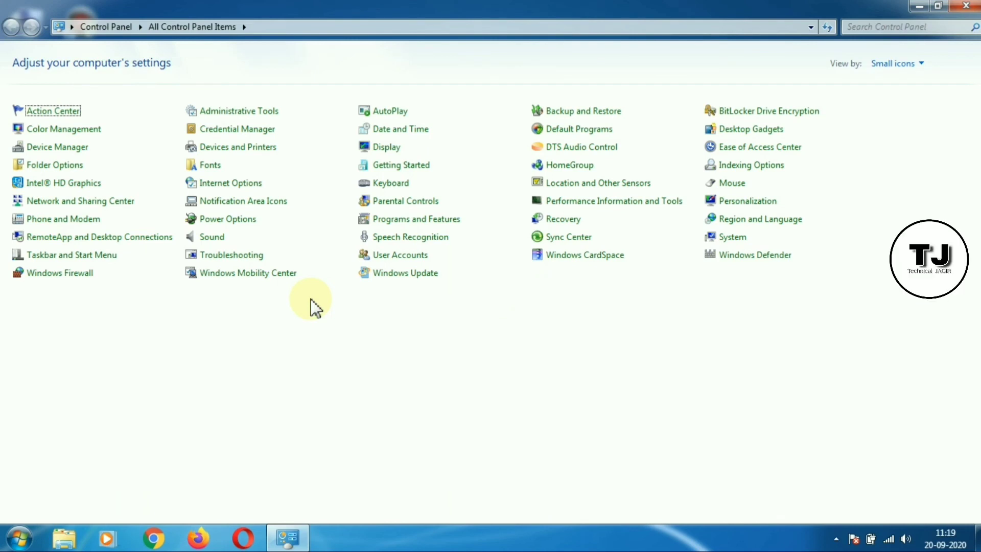
- Search Control Panel for defragment and open the tool for defragmenting the hard drive
left_click(892, 27)
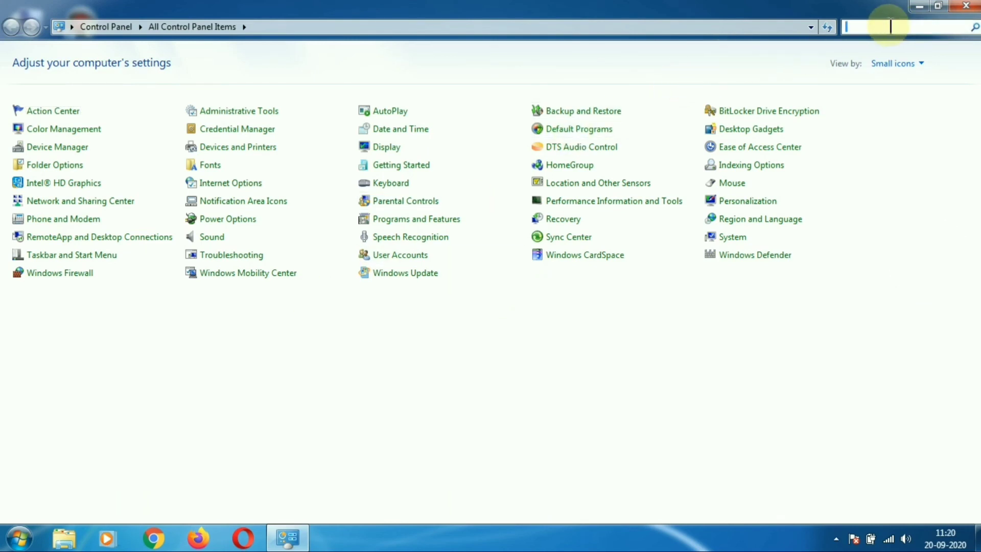
type("def")
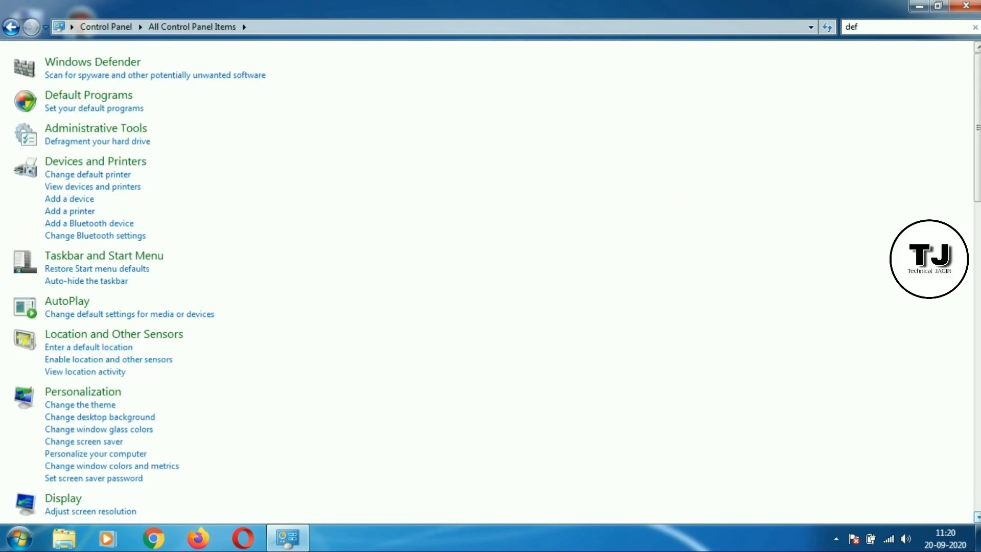
type("rag")
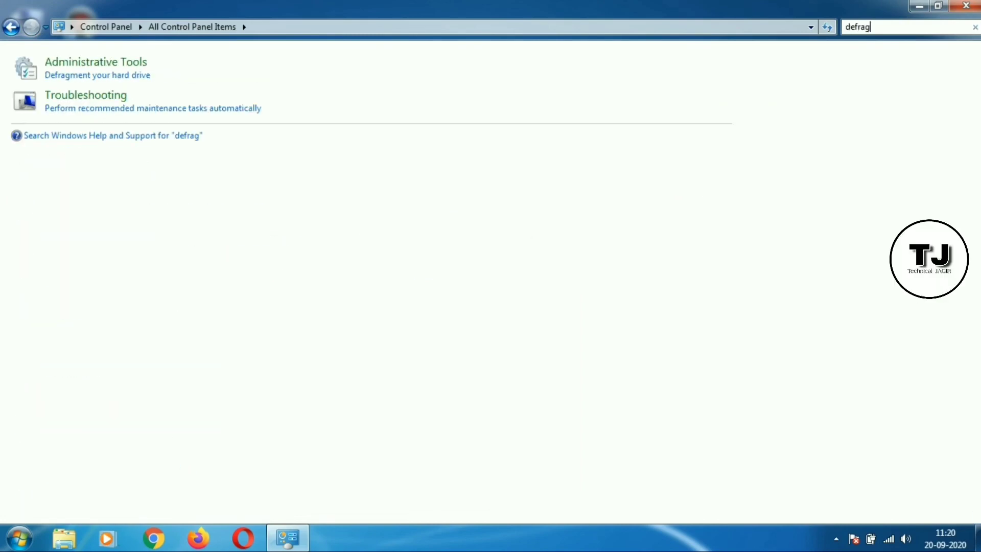
type("ment")
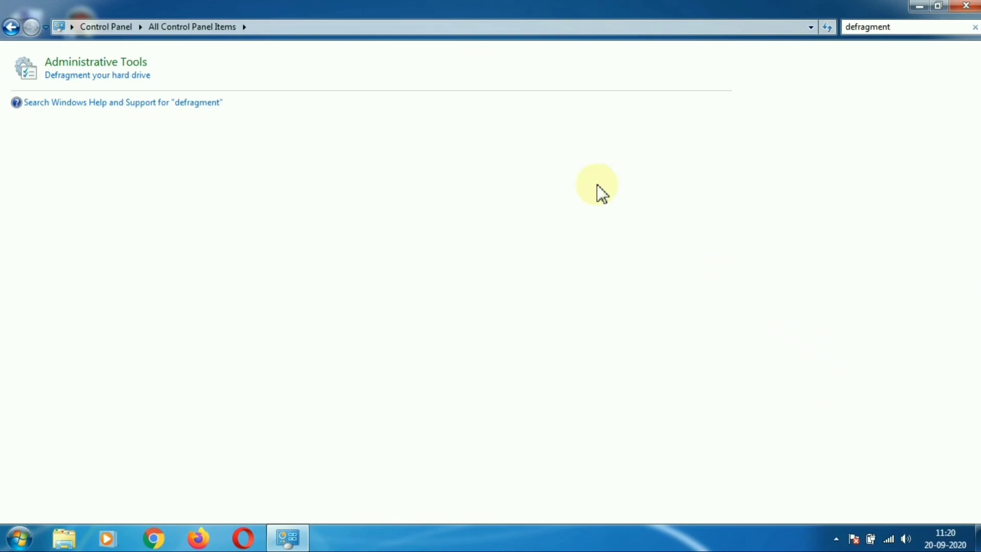
left_click(119, 75)
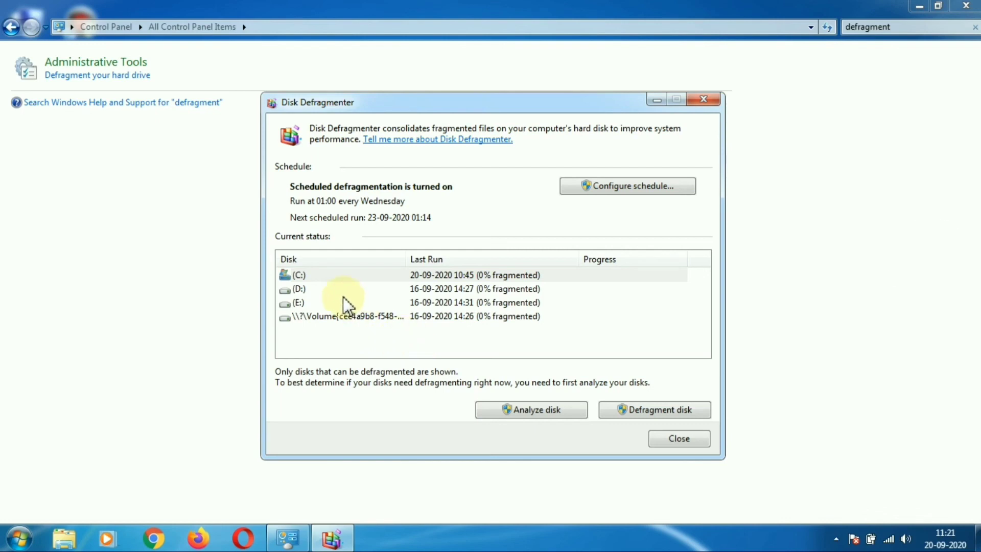
- Start defragmenting drive C in Disk Defragmenter, and stop the operation during the analysis
left_click(324, 275)
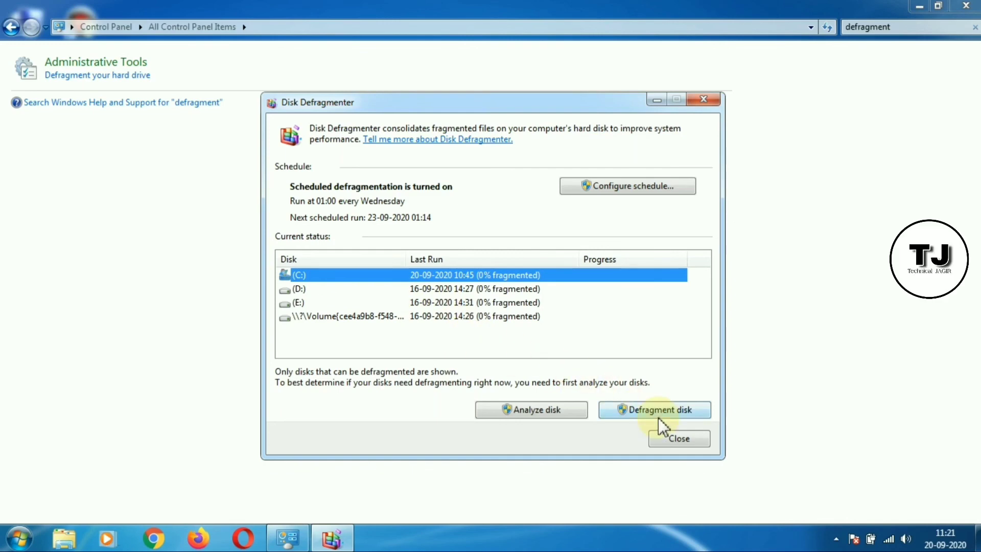
left_click(535, 352)
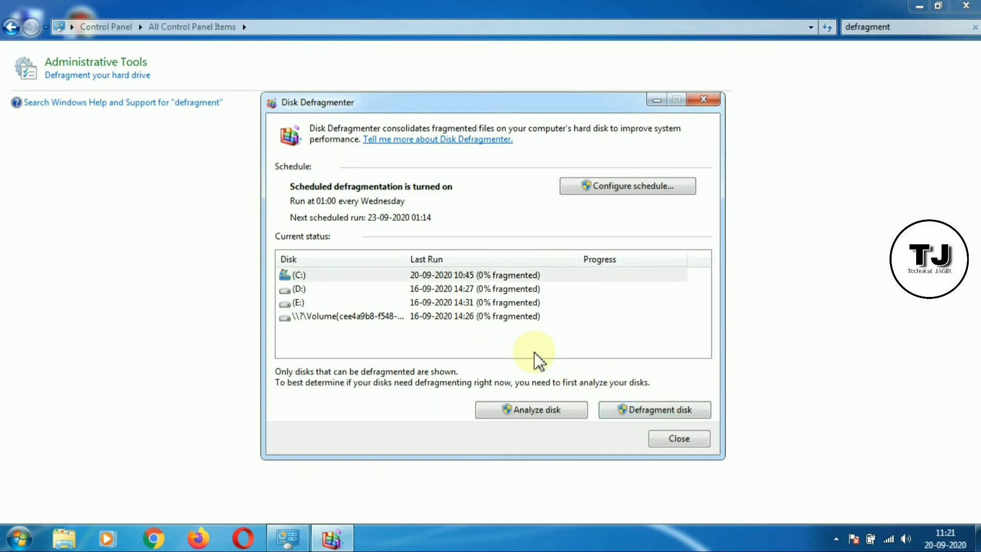
left_click(642, 409)
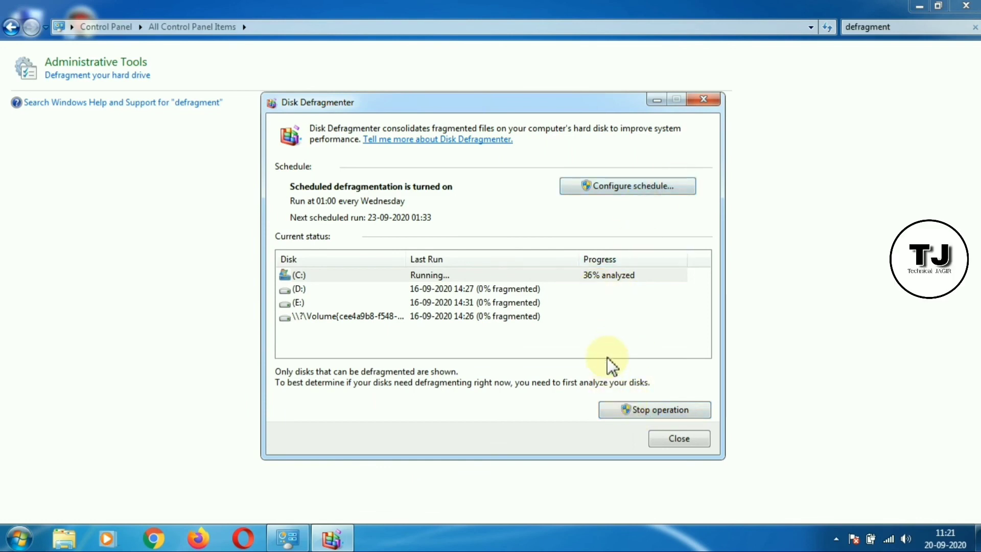
left_click(646, 409)
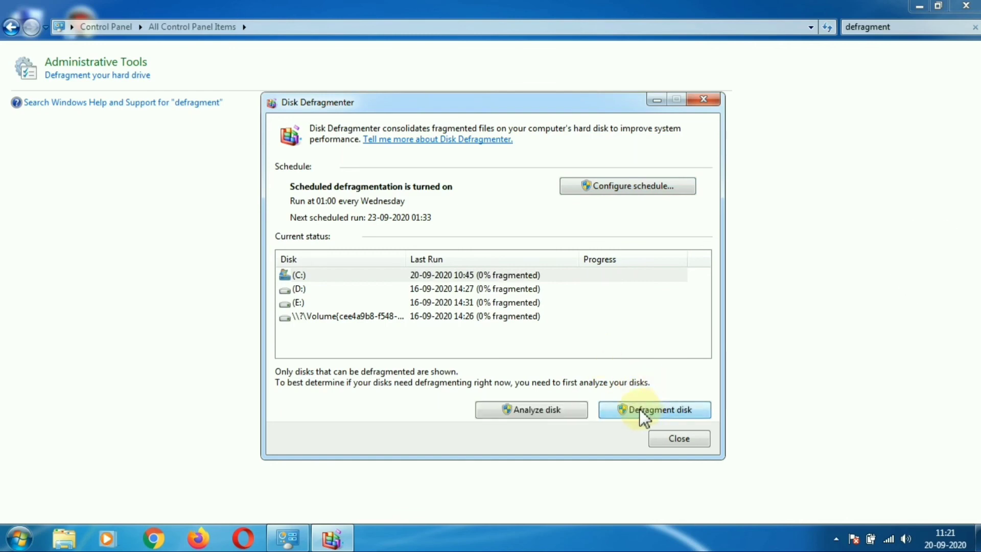
- Close Disk Defragmenter and the Control Panel window to return to the desktop
left_click(709, 102)
left_click(966, 5)
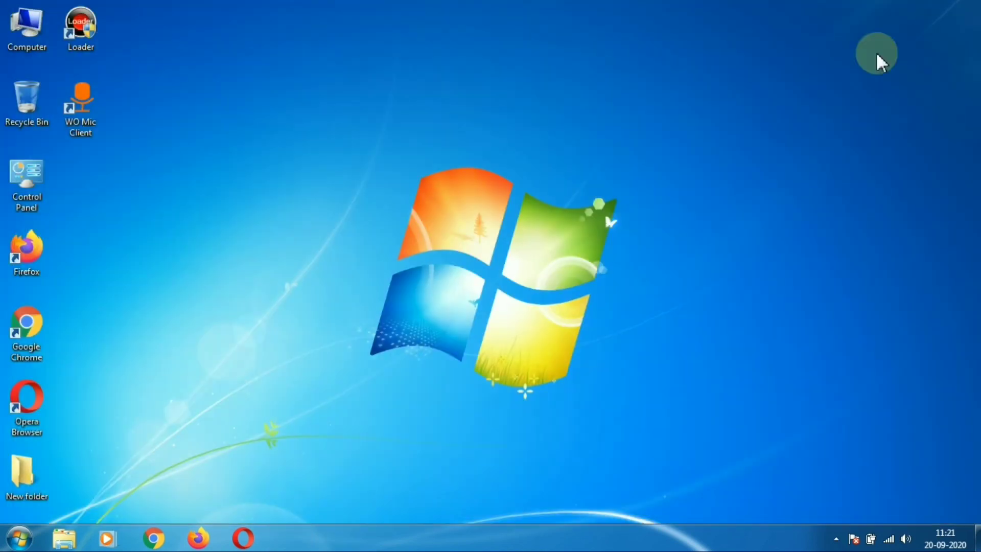